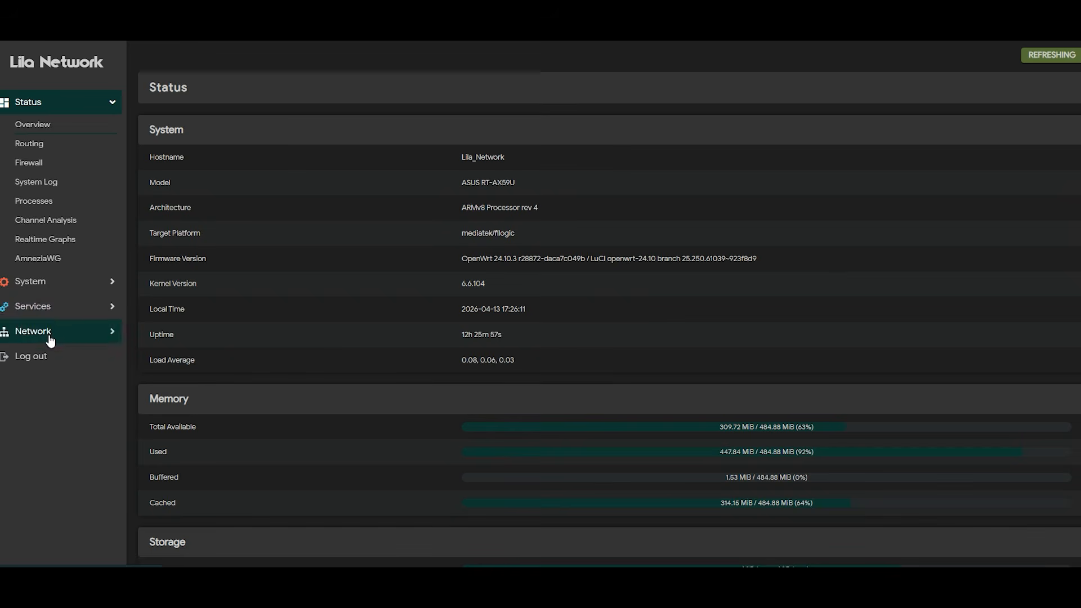
Open the settings of the Super_Inet 2.4 GHz wireless network and examine its channel width options and general configuration.
{"action": "left_click", "coordinate": [34, 218]}
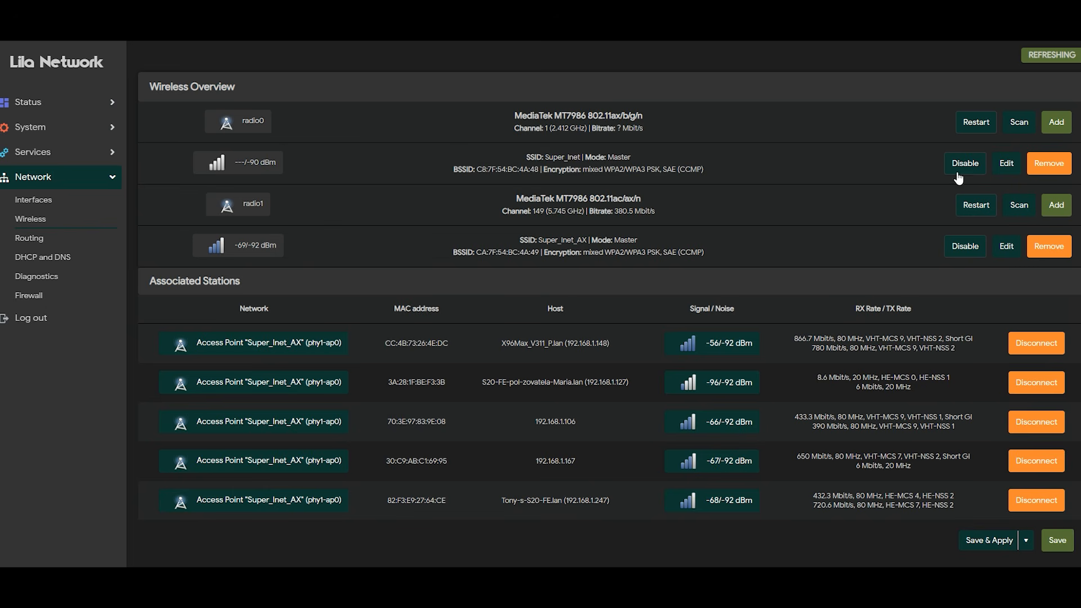
{"action": "left_click", "coordinate": [1007, 165]}
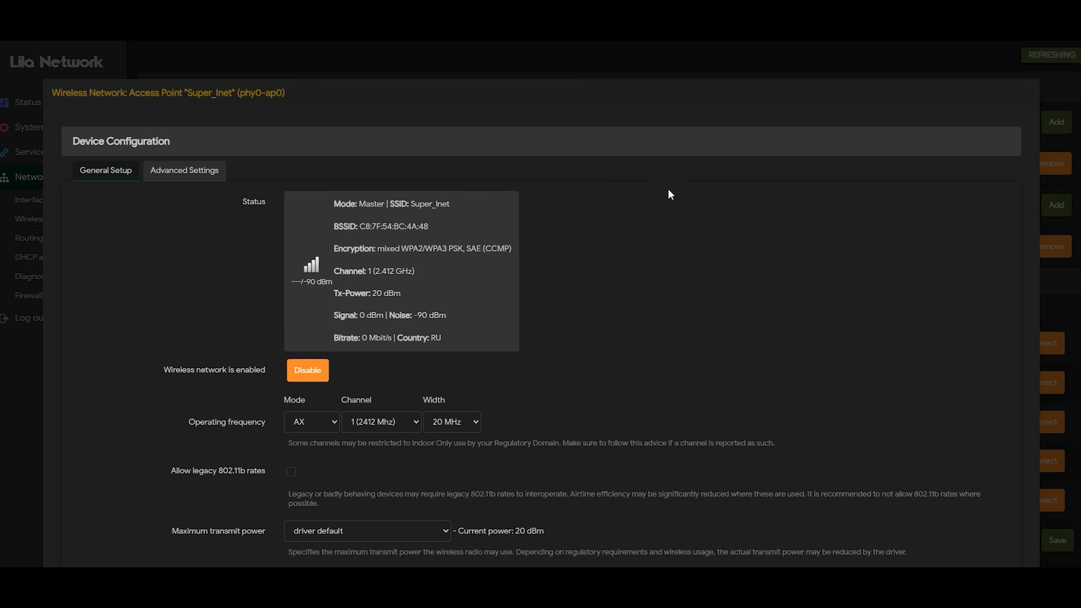
{"action": "scroll", "coordinate": [629, 220], "scroll_direction": "down", "scroll_amount": 1}
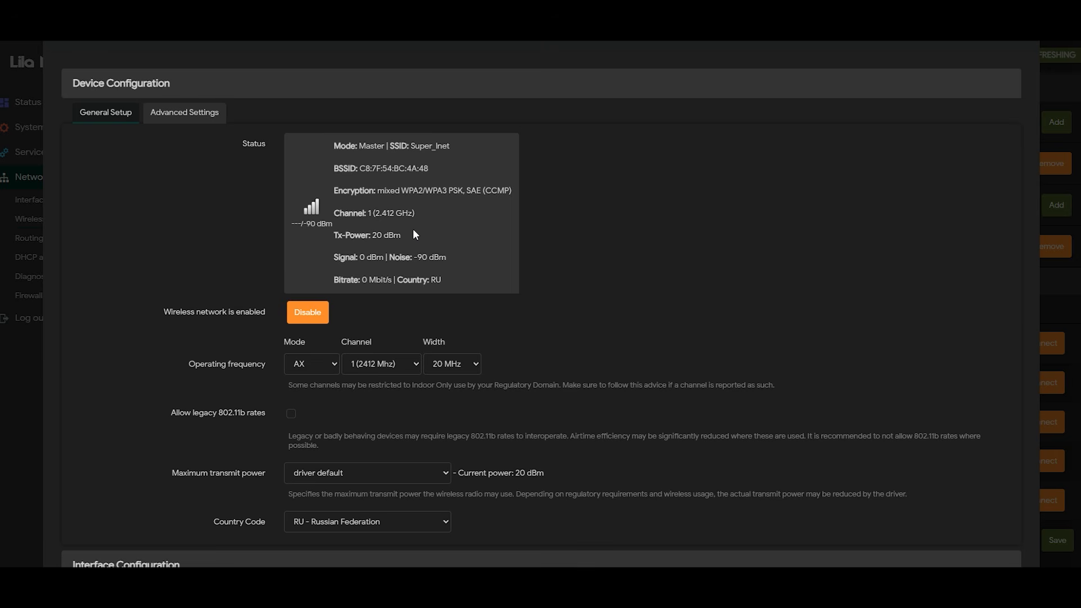
{"action": "scroll", "coordinate": [428, 228], "scroll_direction": "down", "scroll_amount": 1}
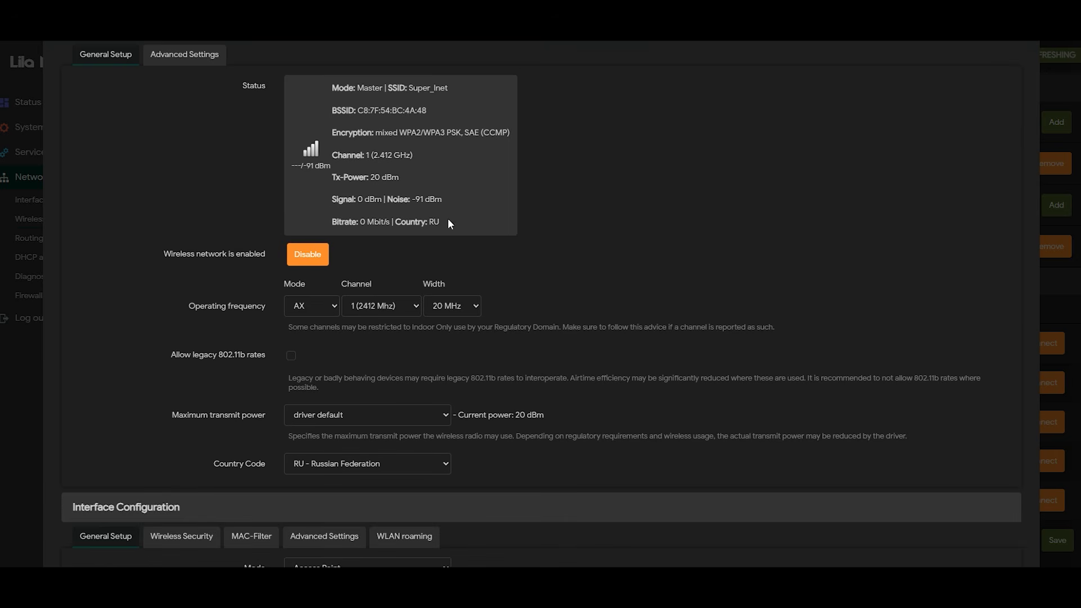
{"action": "scroll", "coordinate": [445, 259], "scroll_direction": "down", "scroll_amount": 2}
{"action": "left_click", "coordinate": [465, 195]}
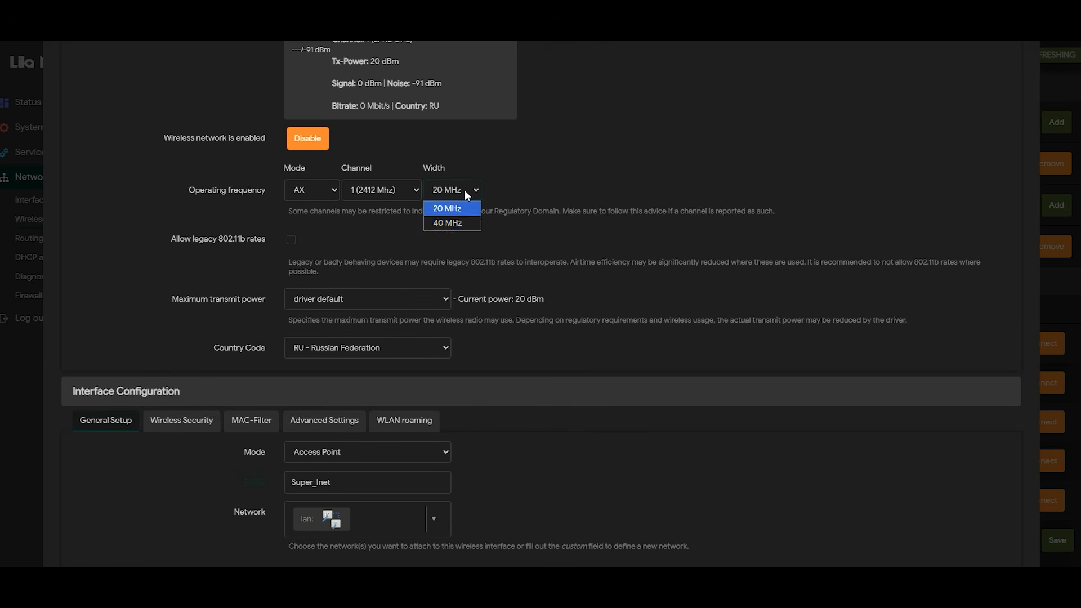
{"action": "left_click", "coordinate": [592, 149]}
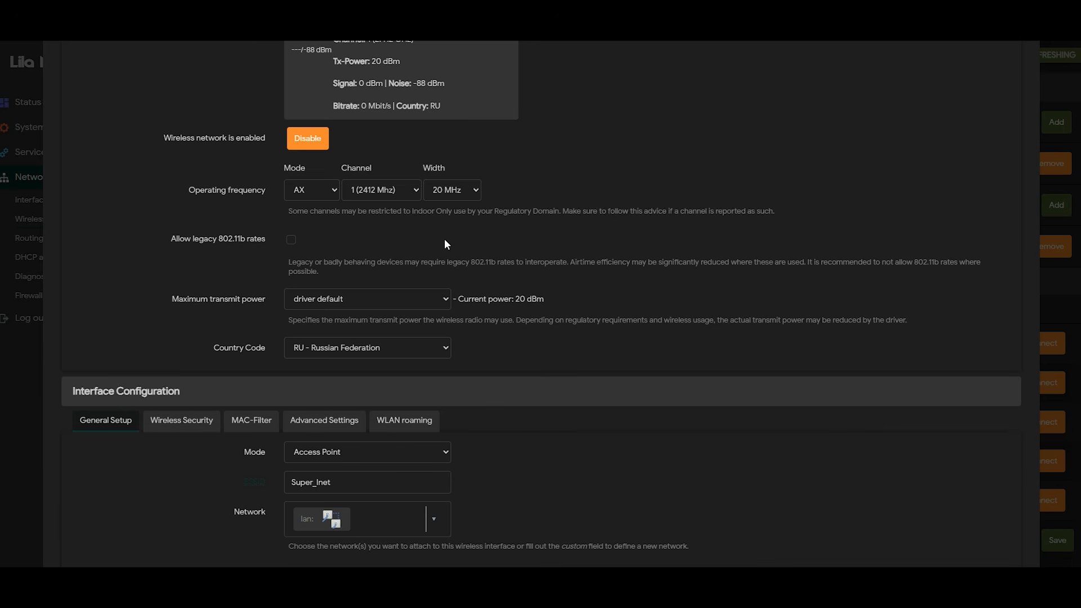
{"action": "scroll", "coordinate": [551, 341], "scroll_direction": "down", "scroll_amount": 3}
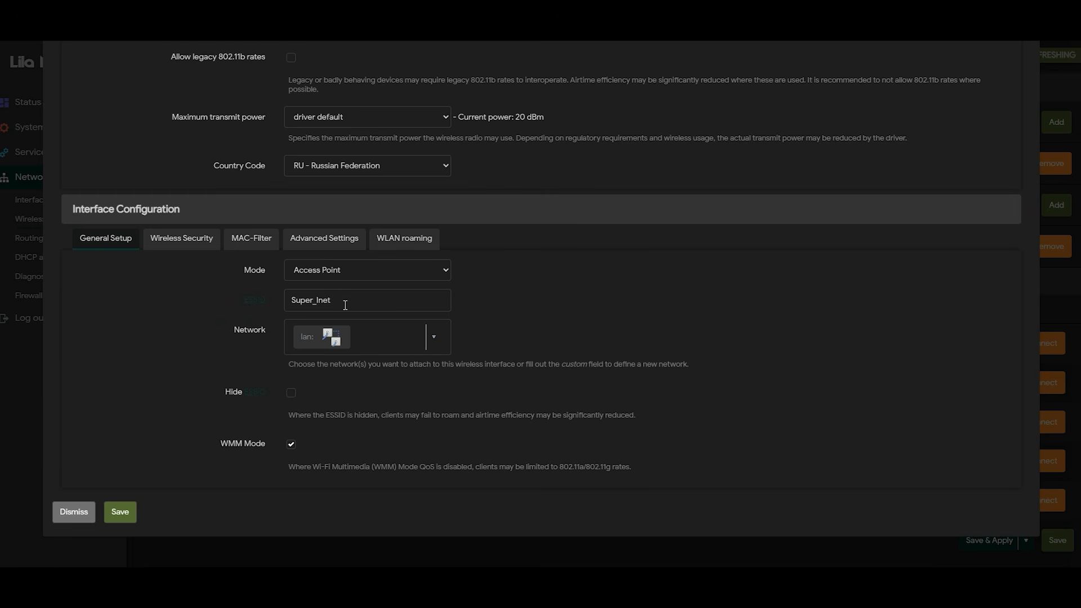
Examine the wireless security settings of the Super_Inet network, including encryption, key and management frame protection.
{"action": "left_click", "coordinate": [172, 245]}
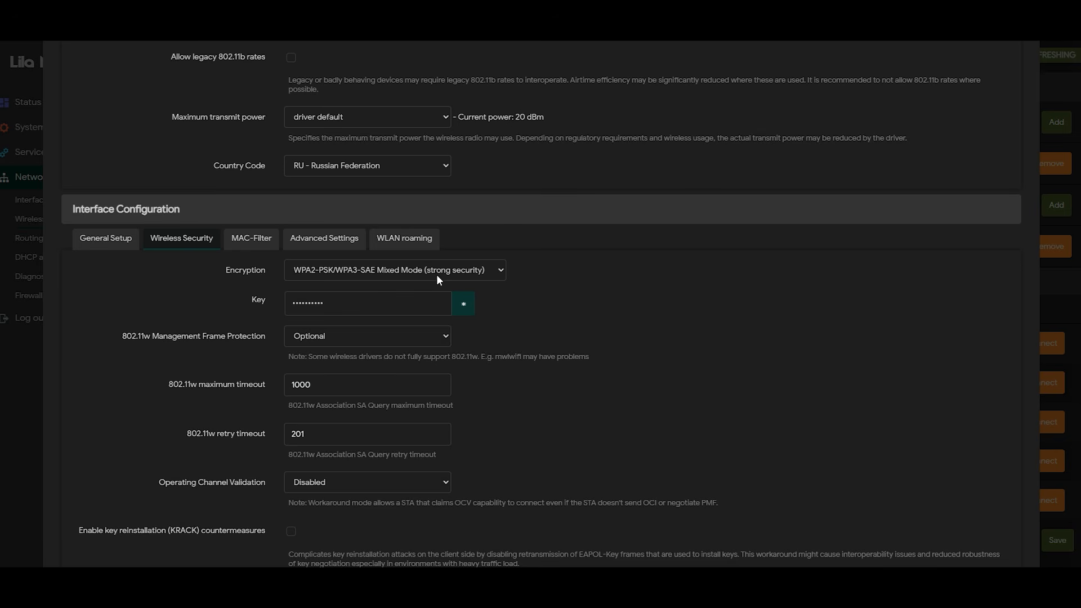
{"action": "left_click_drag", "start_coordinate": [370, 307], "coordinate": [246, 307]}
{"action": "scroll", "coordinate": [594, 335], "scroll_direction": "down", "scroll_amount": 3}
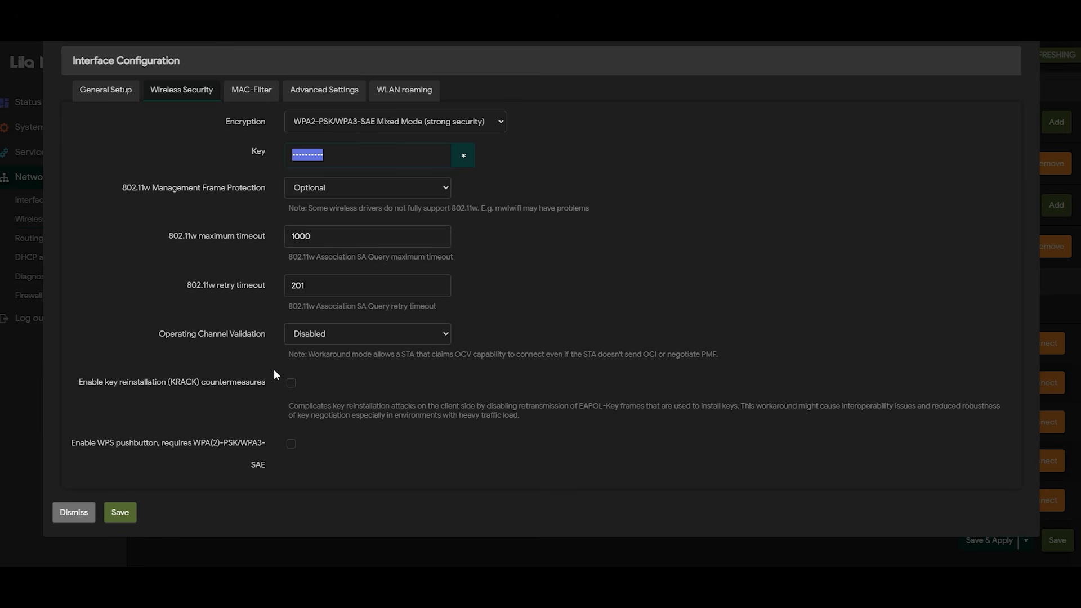
{"action": "scroll", "coordinate": [270, 355], "scroll_direction": "up", "scroll_amount": 2}
Try the Allow listed only MAC address filter and set the filter to Allow all except listed.
{"action": "left_click", "coordinate": [252, 202]}
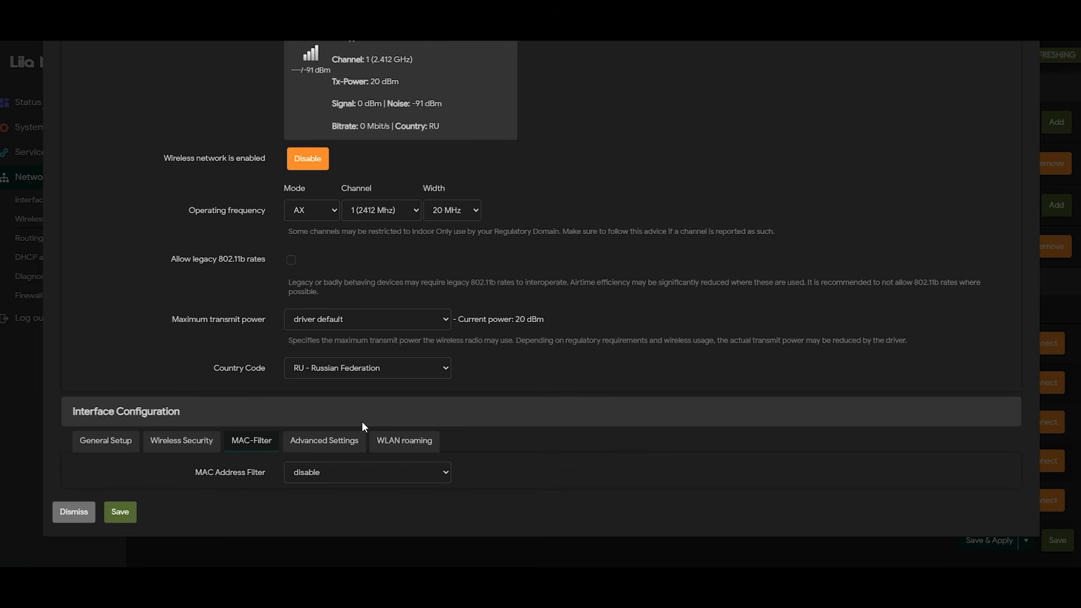
{"action": "left_click", "coordinate": [312, 472]}
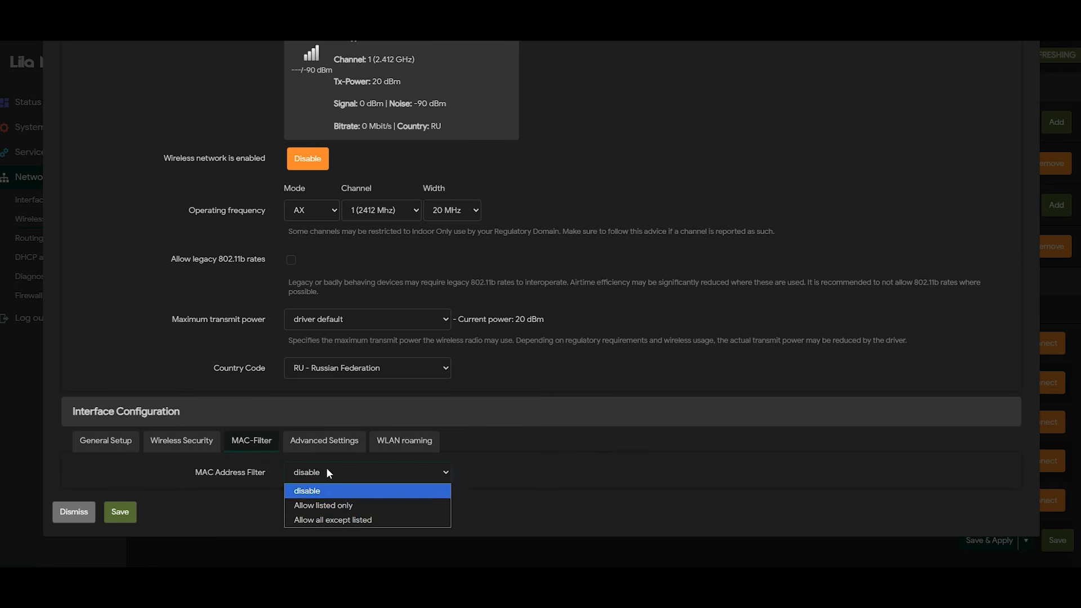
{"action": "left_click", "coordinate": [333, 506]}
{"action": "scroll", "coordinate": [490, 476], "scroll_direction": "down", "scroll_amount": 1}
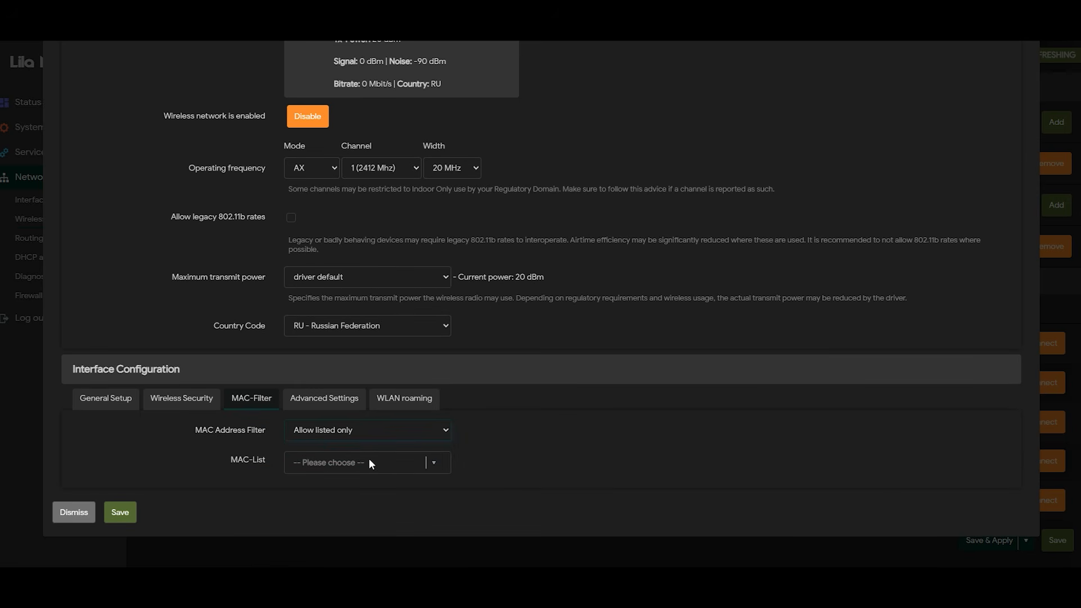
{"action": "left_click", "coordinate": [380, 428]}
{"action": "left_click", "coordinate": [343, 476]}
Examine the interface's advanced settings and open its WLAN roaming settings.
{"action": "left_click", "coordinate": [331, 404]}
{"action": "scroll", "coordinate": [550, 404], "scroll_direction": "down", "scroll_amount": 5}
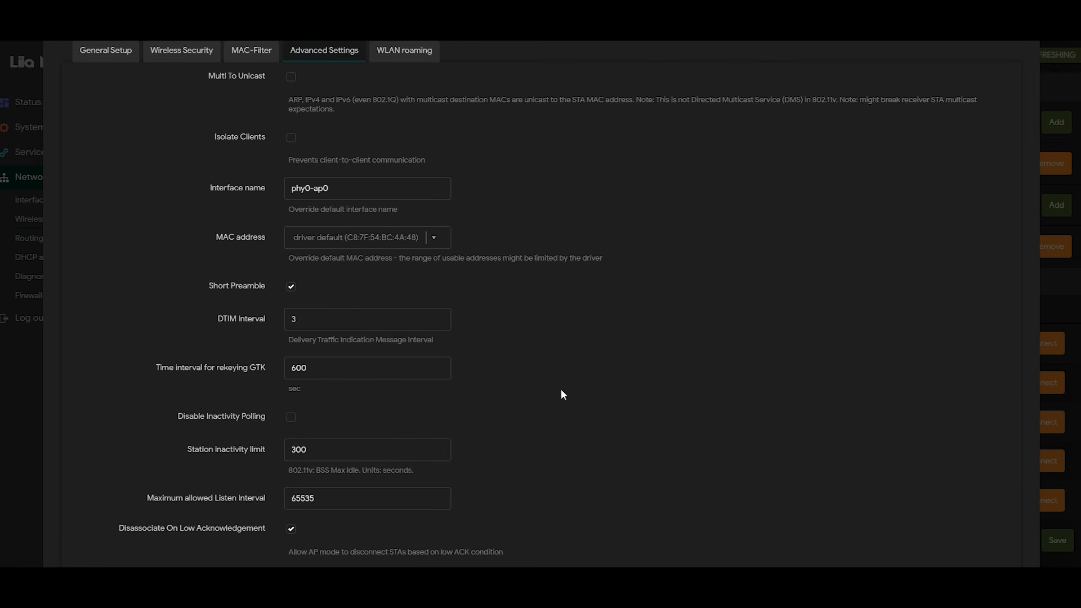
{"action": "scroll", "coordinate": [599, 332], "scroll_direction": "down", "scroll_amount": 2}
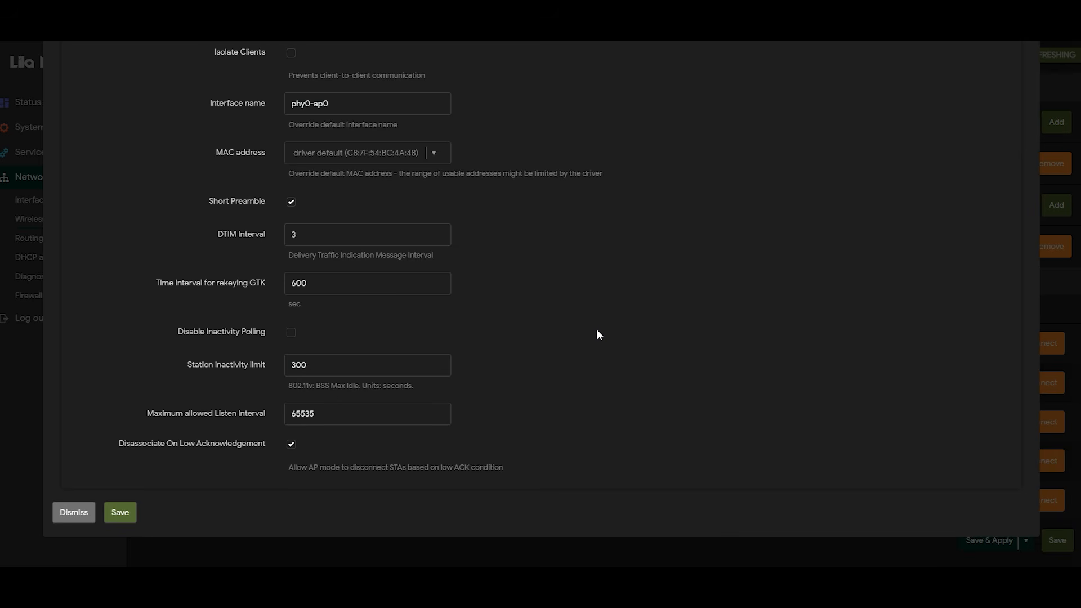
{"action": "scroll", "coordinate": [488, 346], "scroll_direction": "up", "scroll_amount": 1}
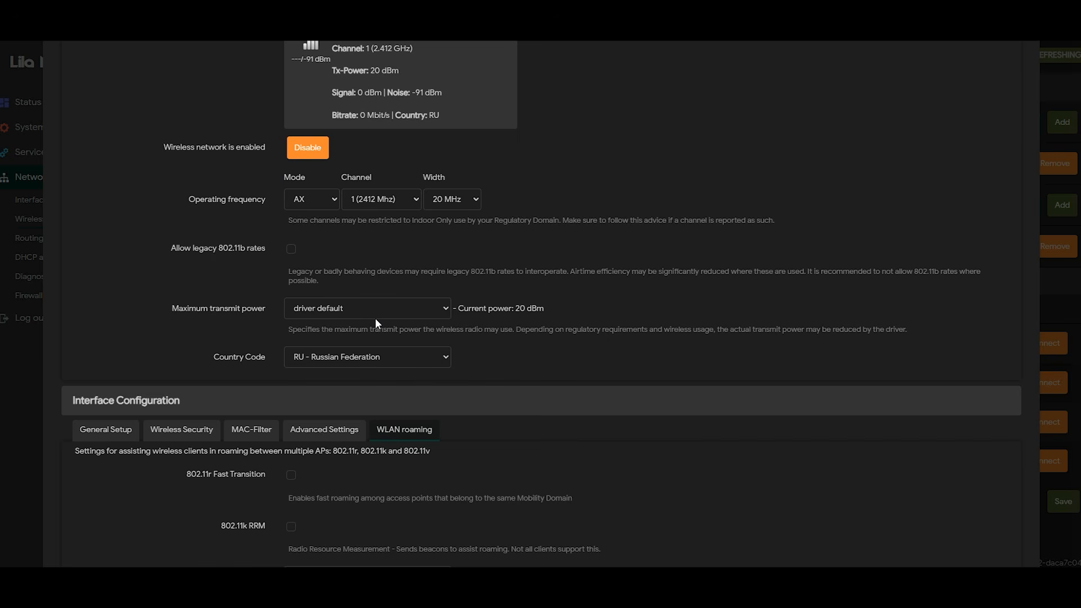
Check the available country codes and maximum transmit power levels without changing either setting.
{"action": "left_click", "coordinate": [361, 359]}
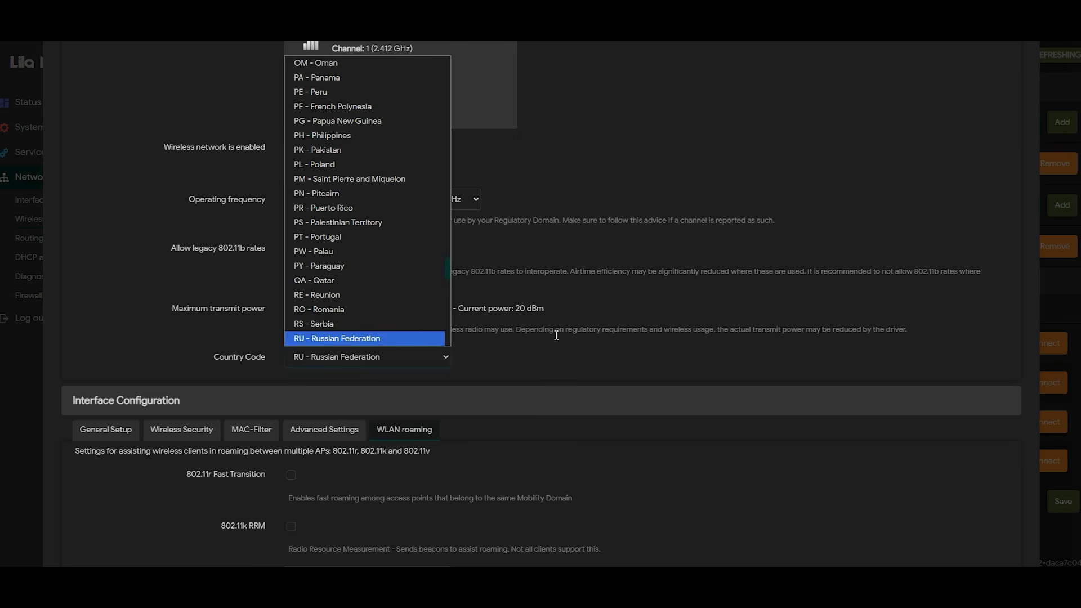
{"action": "left_click", "coordinate": [545, 308]}
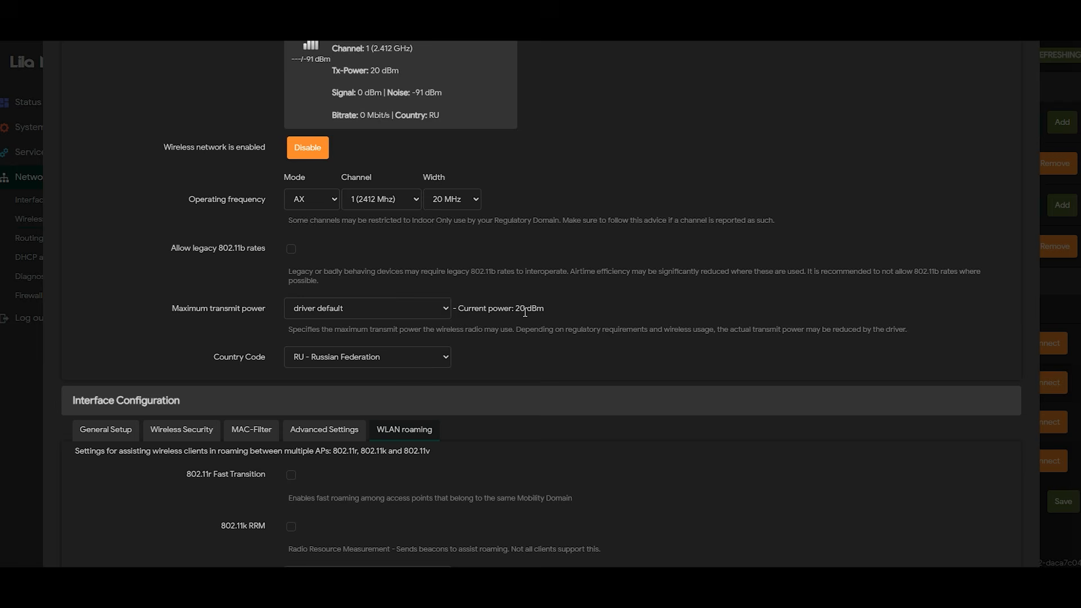
{"action": "left_click", "coordinate": [412, 307]}
{"action": "scroll", "coordinate": [377, 254], "scroll_direction": "down", "scroll_amount": 1}
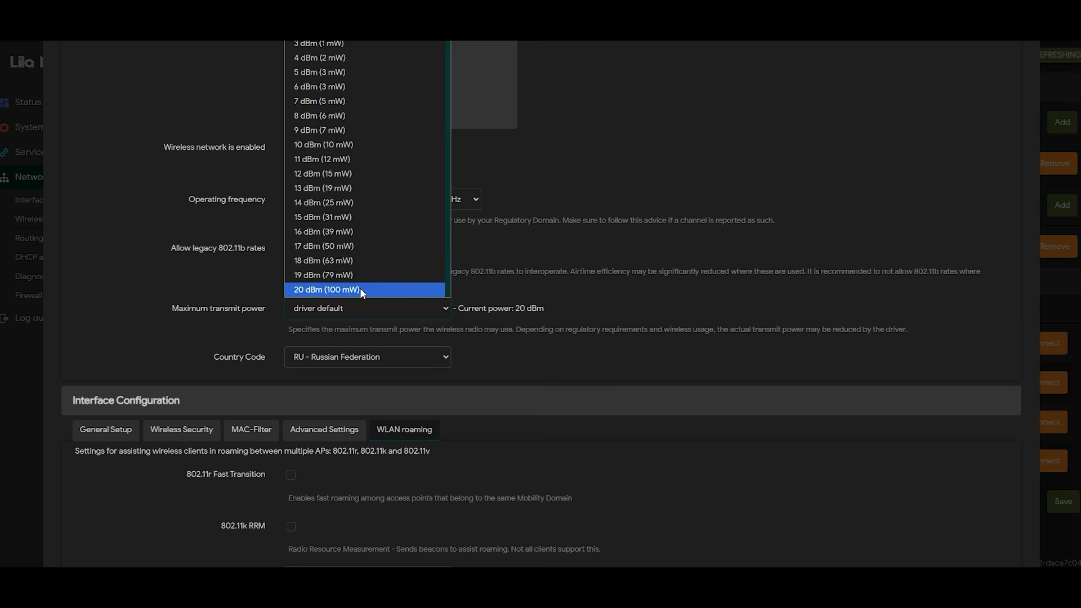
{"action": "left_click", "coordinate": [530, 240]}
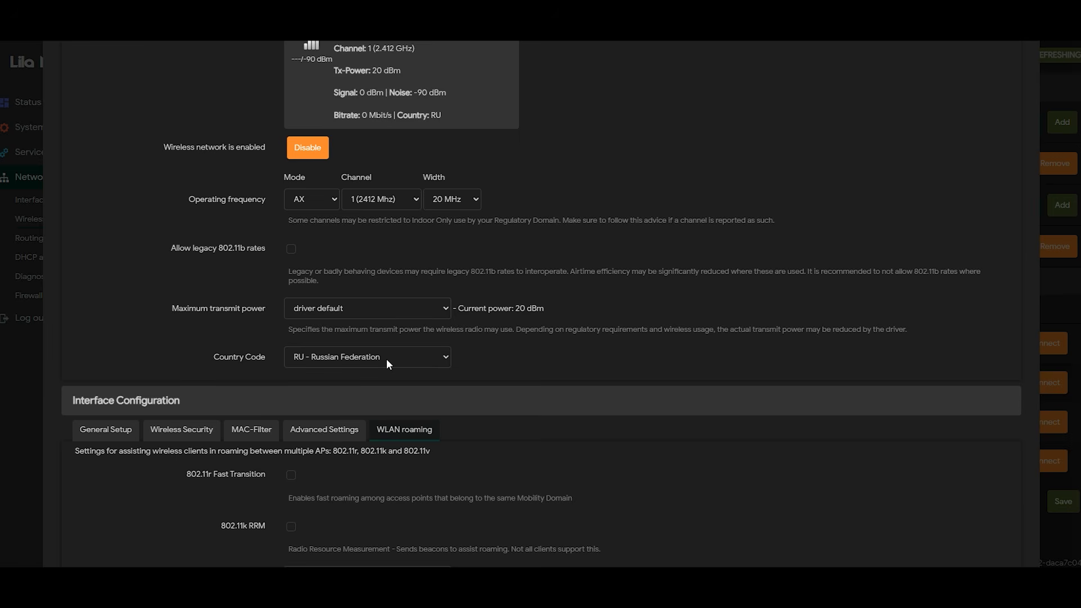
Set the radio's country code to PA - Panama.
{"action": "left_click", "coordinate": [386, 360]}
{"action": "scroll", "coordinate": [391, 257], "scroll_direction": "down", "scroll_amount": 10}
{"action": "scroll", "coordinate": [389, 266], "scroll_direction": "down", "scroll_amount": 3}
{"action": "scroll", "coordinate": [380, 254], "scroll_direction": "up", "scroll_amount": 20}
{"action": "scroll", "coordinate": [380, 255], "scroll_direction": "up", "scroll_amount": 13}
{"action": "scroll", "coordinate": [380, 254], "scroll_direction": "down", "scroll_amount": 13}
{"action": "scroll", "coordinate": [380, 260], "scroll_direction": "down", "scroll_amount": 12}
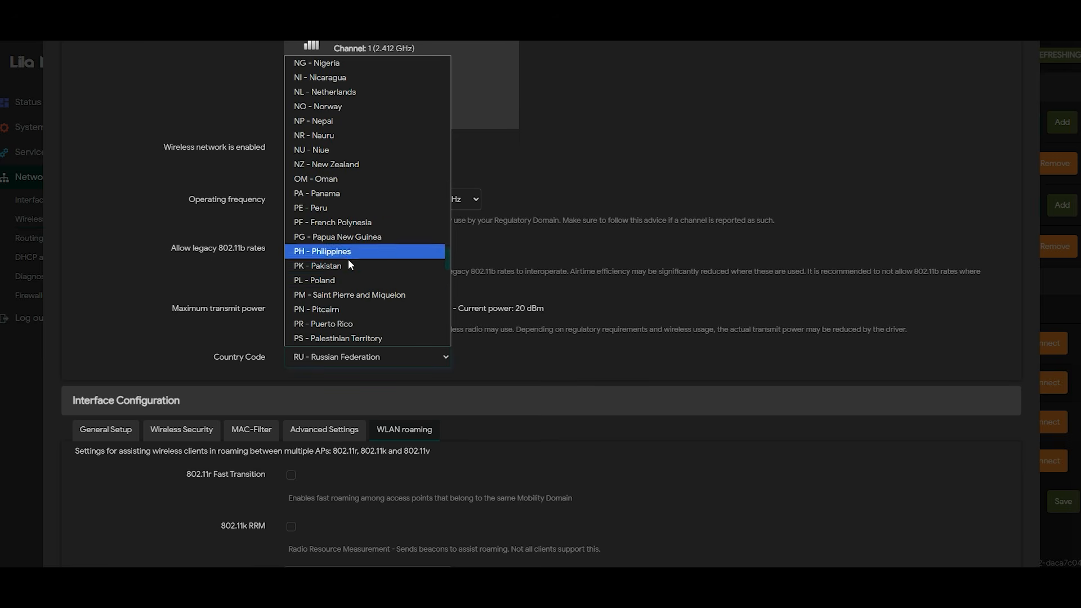
{"action": "left_click", "coordinate": [350, 193]}
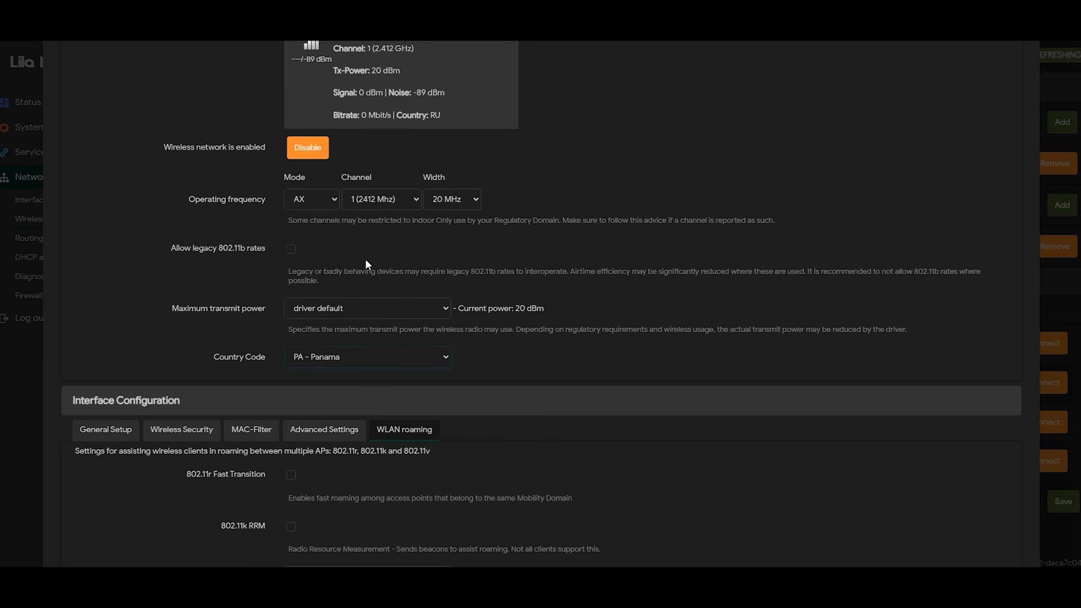
Review the WLAN roaming options and check the maximum transmit power levels offered with the Panama country code.
{"action": "scroll", "coordinate": [670, 444], "scroll_direction": "down", "scroll_amount": 7}
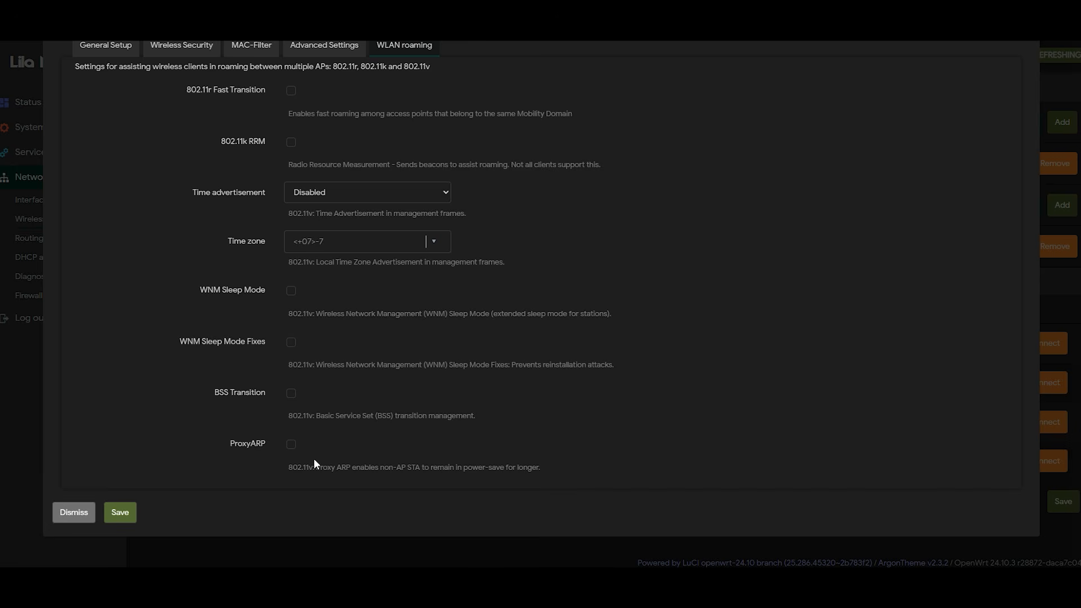
{"action": "scroll", "coordinate": [444, 389], "scroll_direction": "up", "scroll_amount": 10}
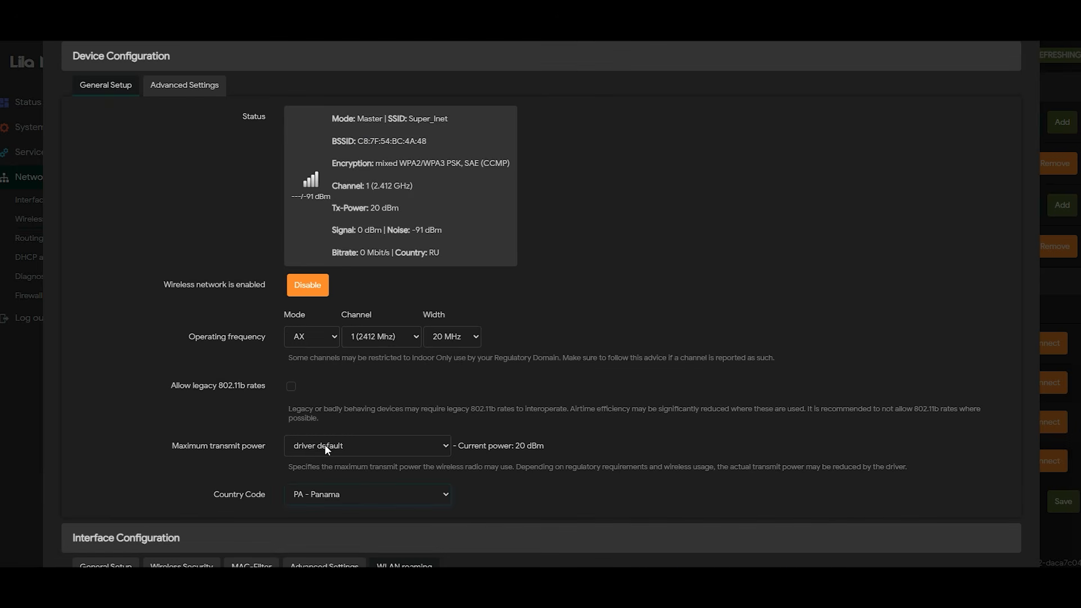
{"action": "left_click", "coordinate": [324, 445]}
{"action": "left_click", "coordinate": [325, 444]}
{"action": "left_click", "coordinate": [324, 445]}
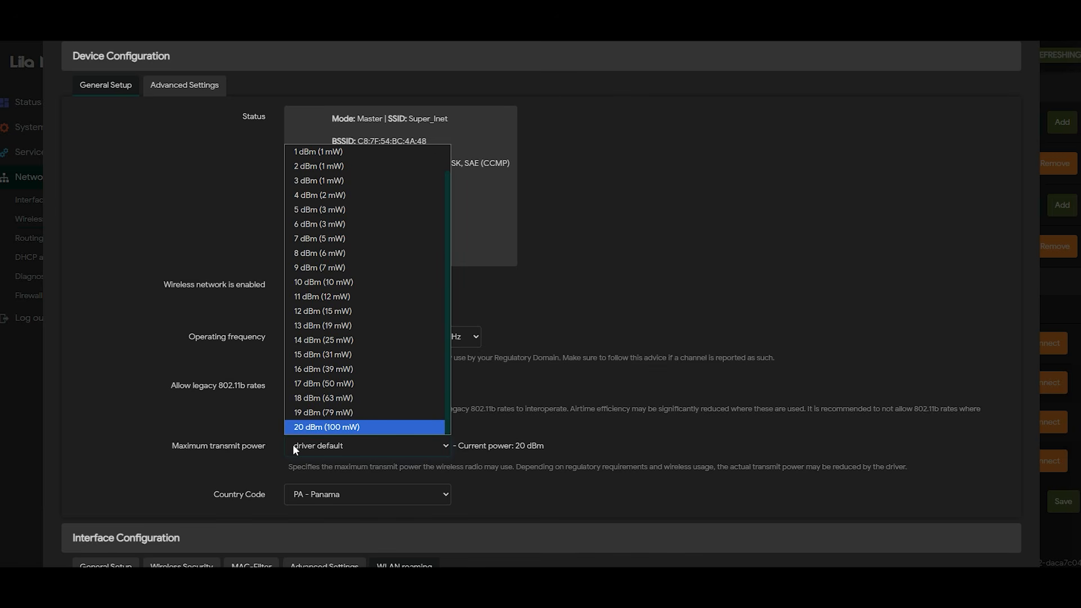
{"action": "left_click", "coordinate": [505, 437]}
Enable 802.11r Fast Transition in the WLAN roaming settings and set the Mobility Domain to 1234.
{"action": "scroll", "coordinate": [367, 272], "scroll_direction": "down", "scroll_amount": 6}
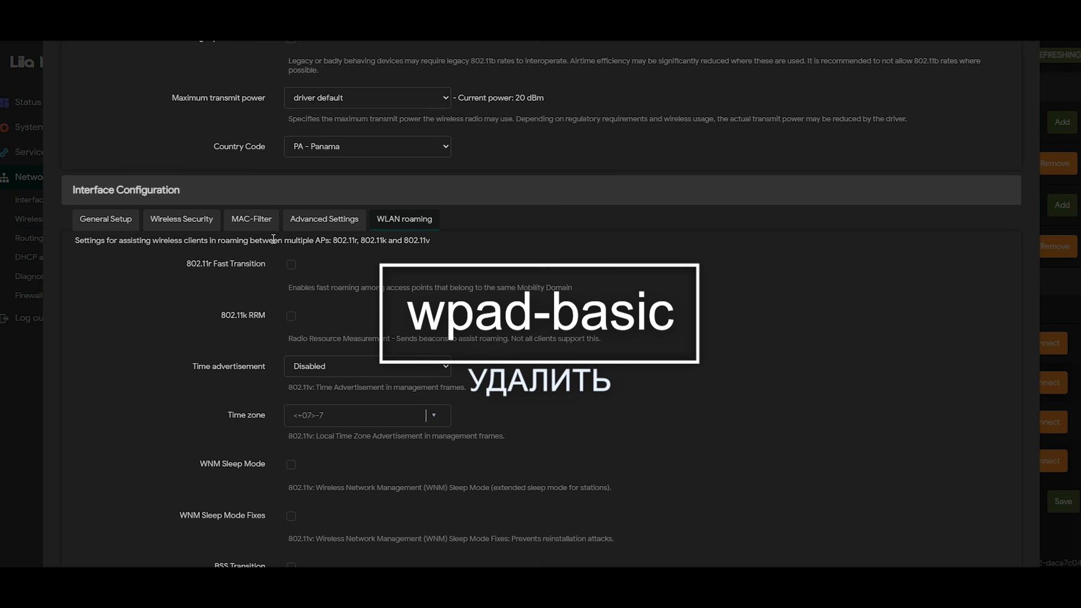
{"action": "left_click_drag", "start_coordinate": [285, 243], "coordinate": [447, 243]}
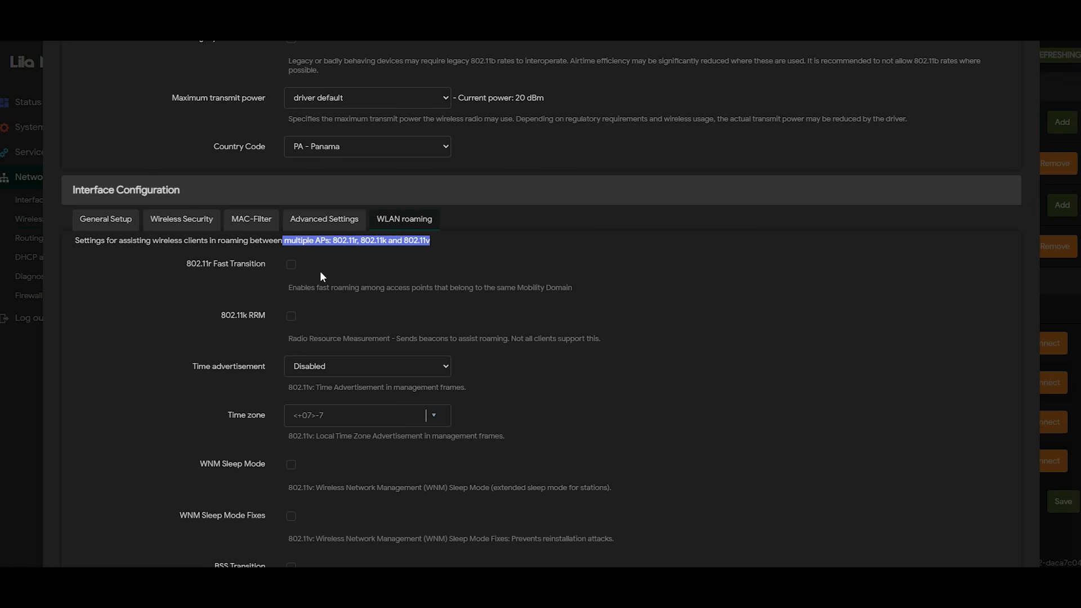
{"action": "left_click", "coordinate": [291, 264]}
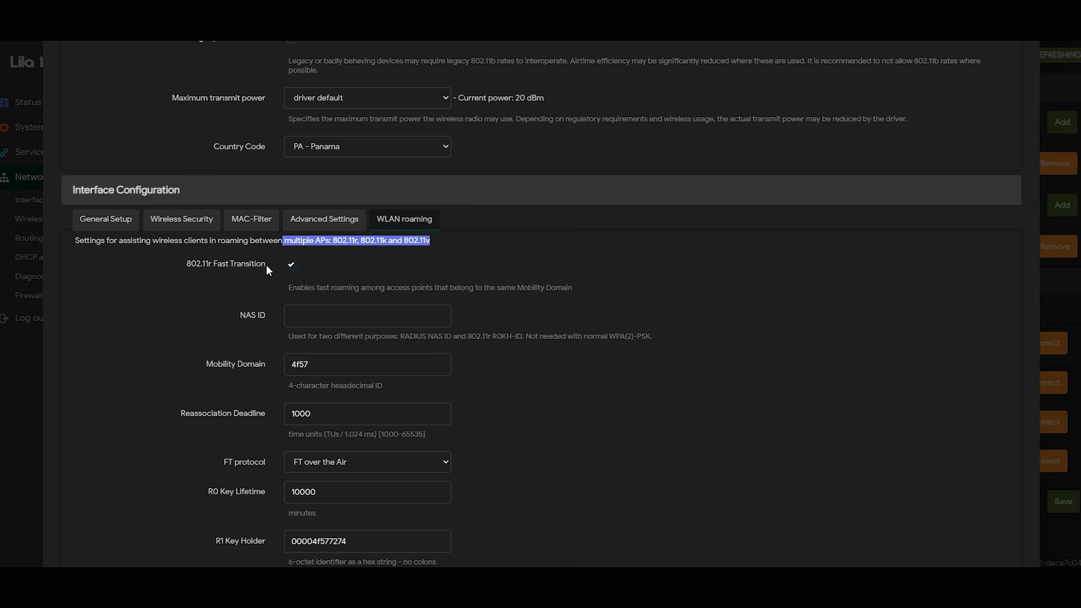
{"action": "left_click", "coordinate": [331, 365]}
{"action": "left_click", "coordinate": [363, 417]}
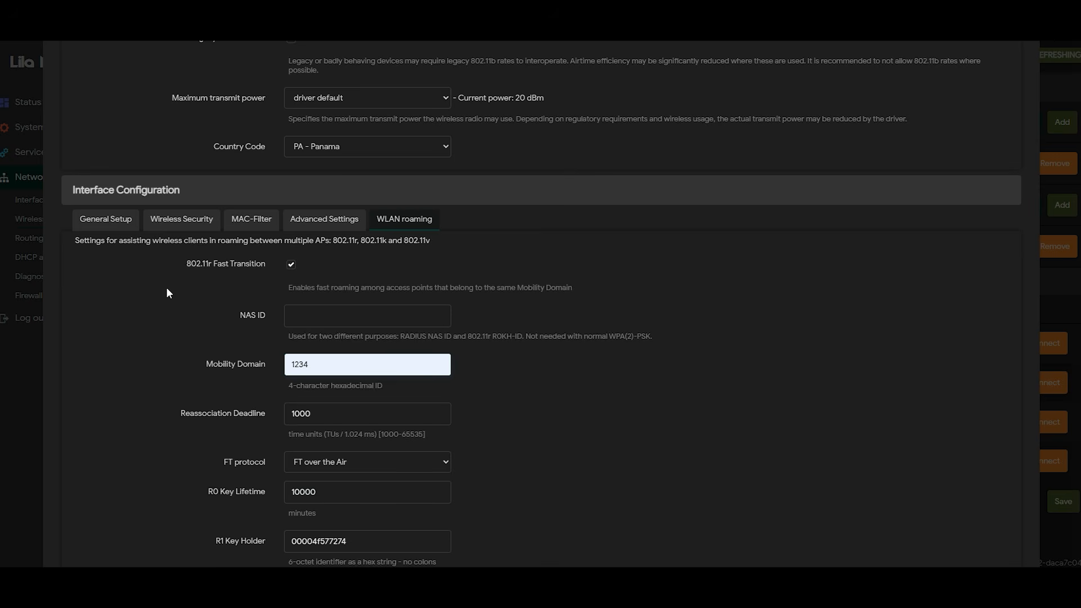
Check the network name in the interface's general setup and examine the remaining 802.11r Fast Transition settings.
{"action": "left_click", "coordinate": [106, 219]}
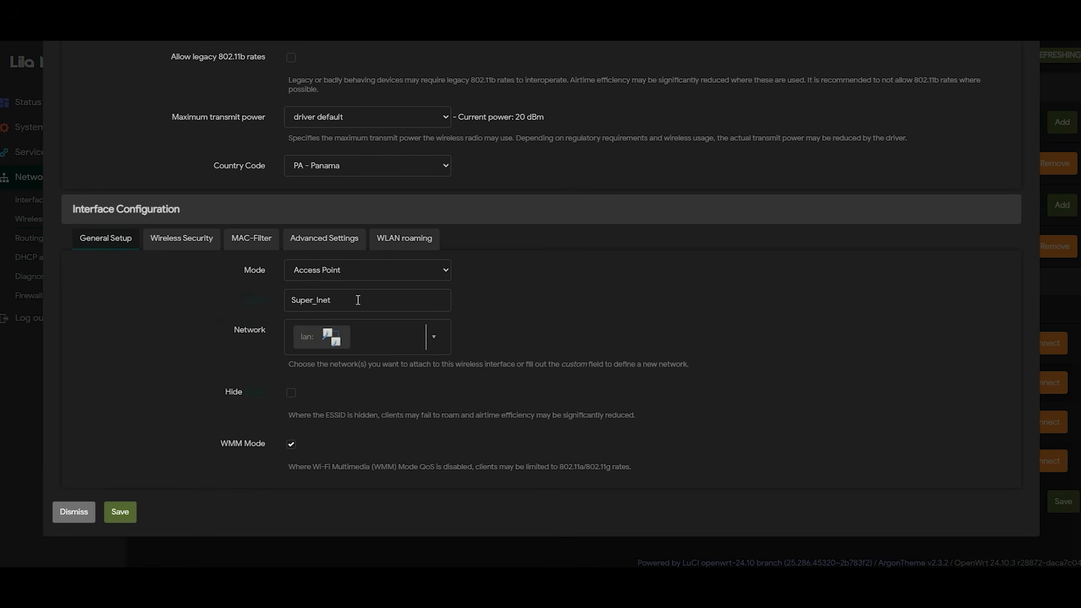
{"action": "left_click", "coordinate": [409, 246]}
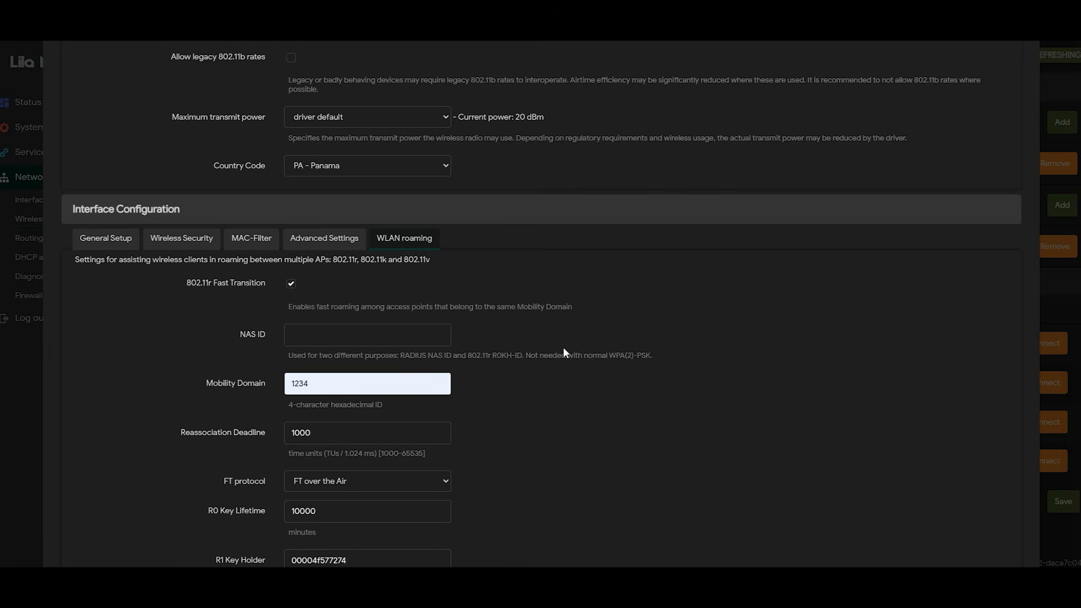
{"action": "scroll", "coordinate": [585, 323], "scroll_direction": "down", "scroll_amount": 2}
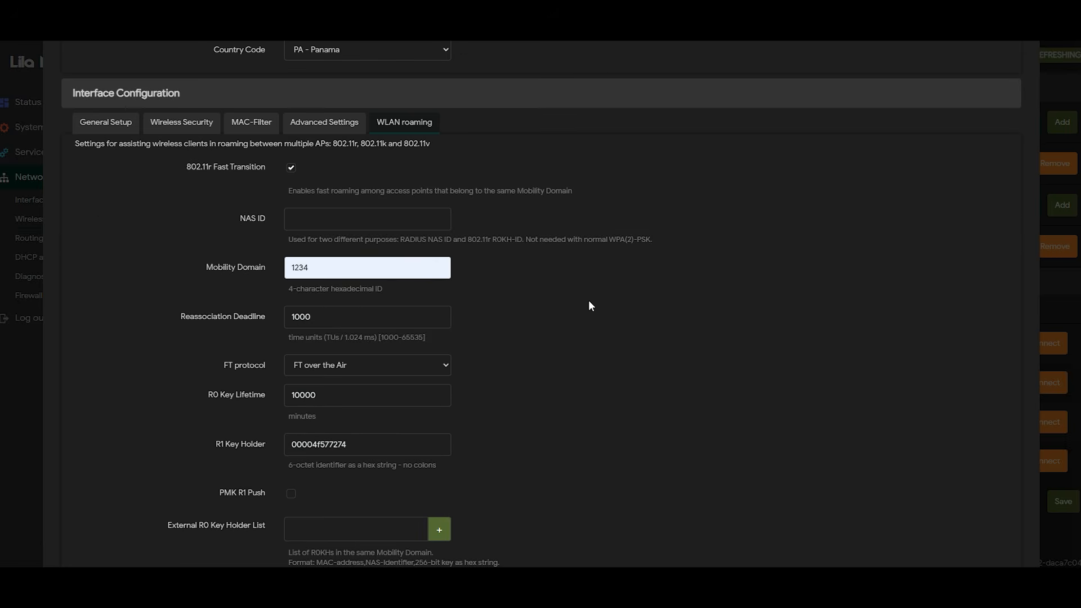
{"action": "scroll", "coordinate": [589, 302], "scroll_direction": "down", "scroll_amount": 3}
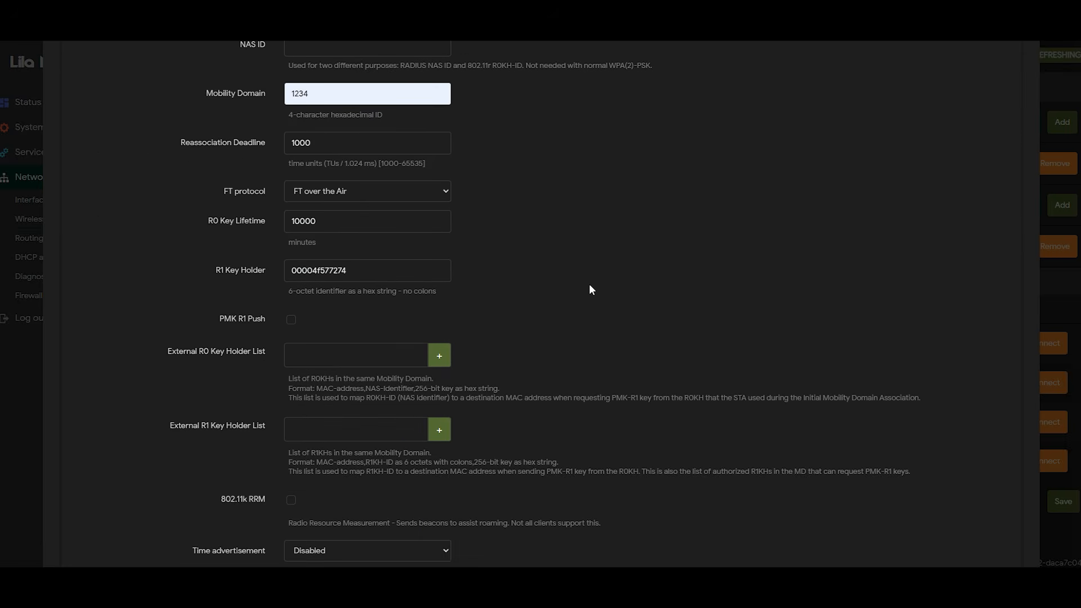
{"action": "scroll", "coordinate": [589, 290], "scroll_direction": "up", "scroll_amount": 1}
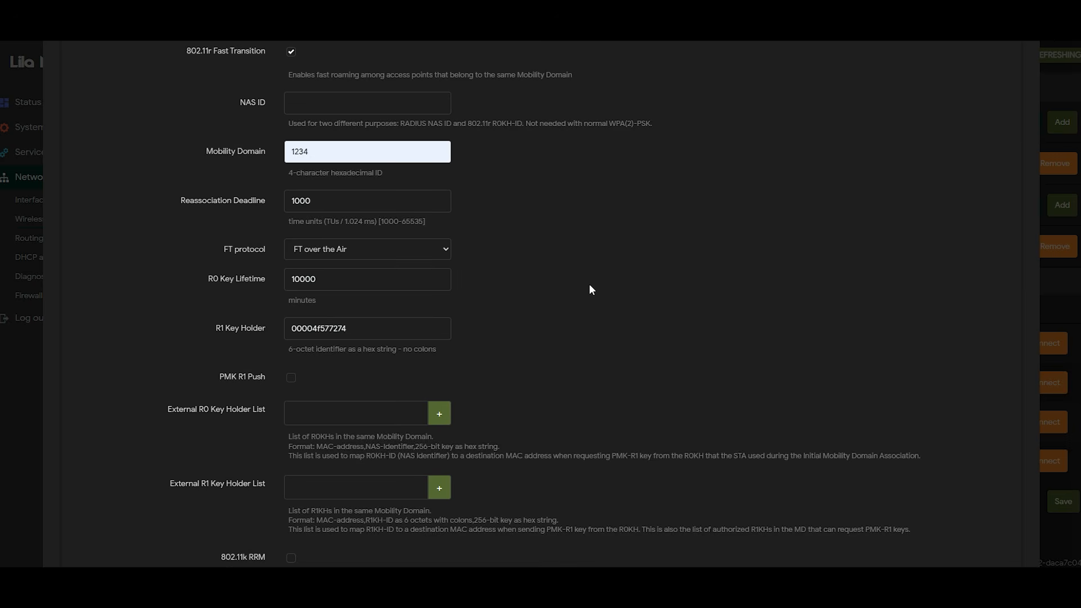
{"action": "scroll", "coordinate": [590, 286], "scroll_direction": "down", "scroll_amount": 4}
{"action": "scroll", "coordinate": [394, 310], "scroll_direction": "up", "scroll_amount": 6}
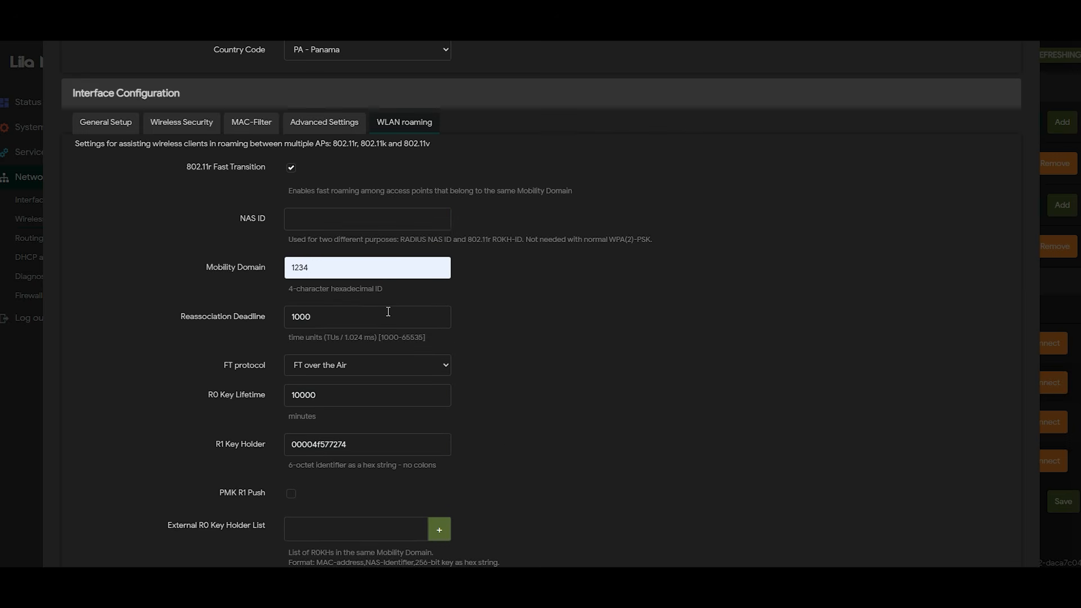
{"action": "scroll", "coordinate": [507, 343], "scroll_direction": "down", "scroll_amount": 5}
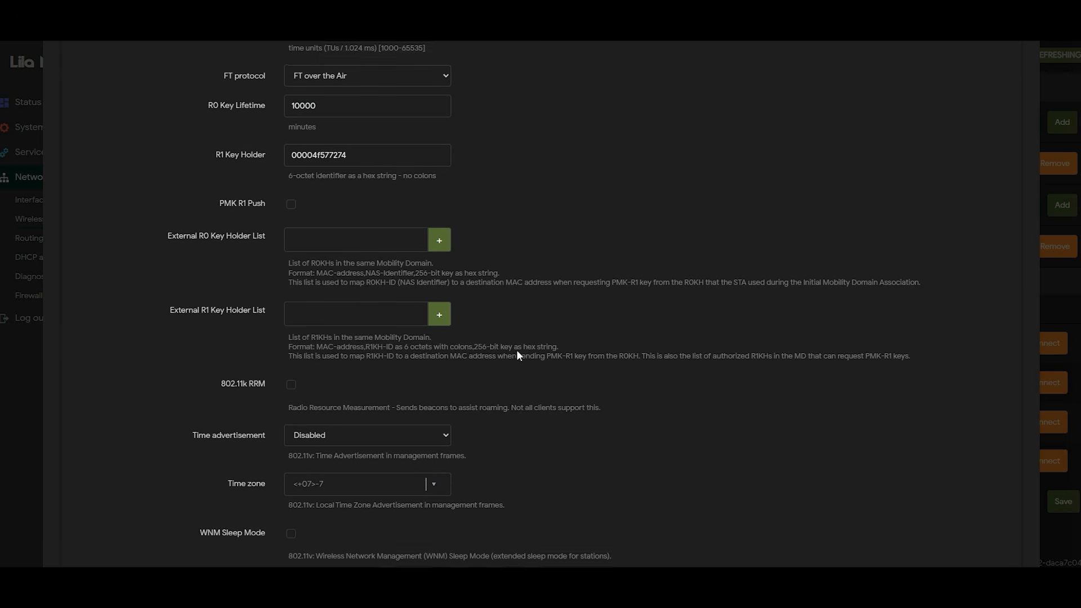
Enable 802.11k RRM and BSS Transition in the WLAN roaming settings of Super_Inet.
{"action": "left_click", "coordinate": [292, 385]}
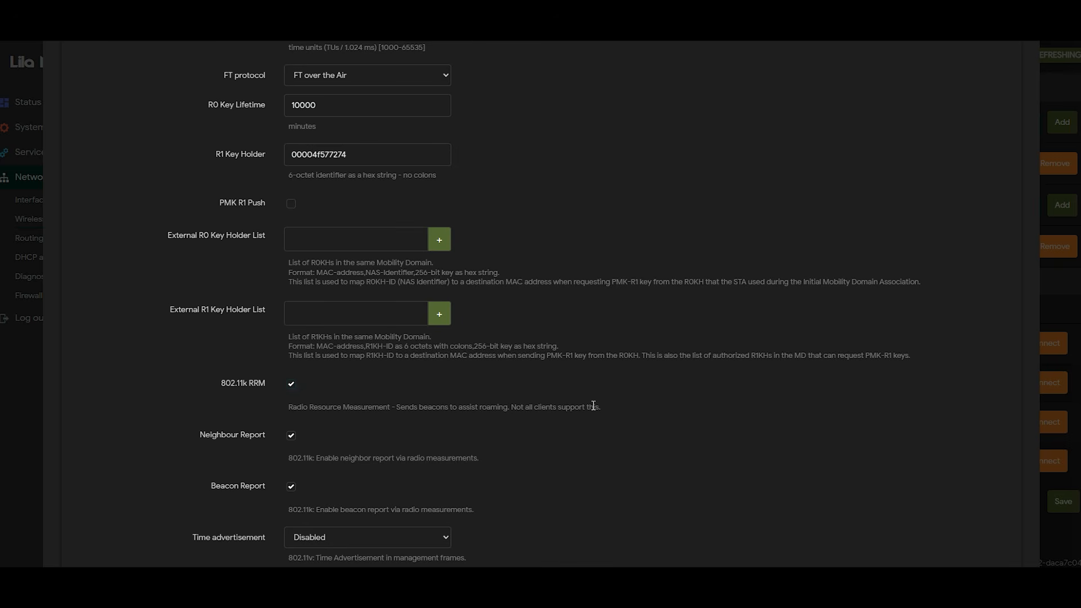
{"action": "scroll", "coordinate": [592, 403], "scroll_direction": "down", "scroll_amount": 4}
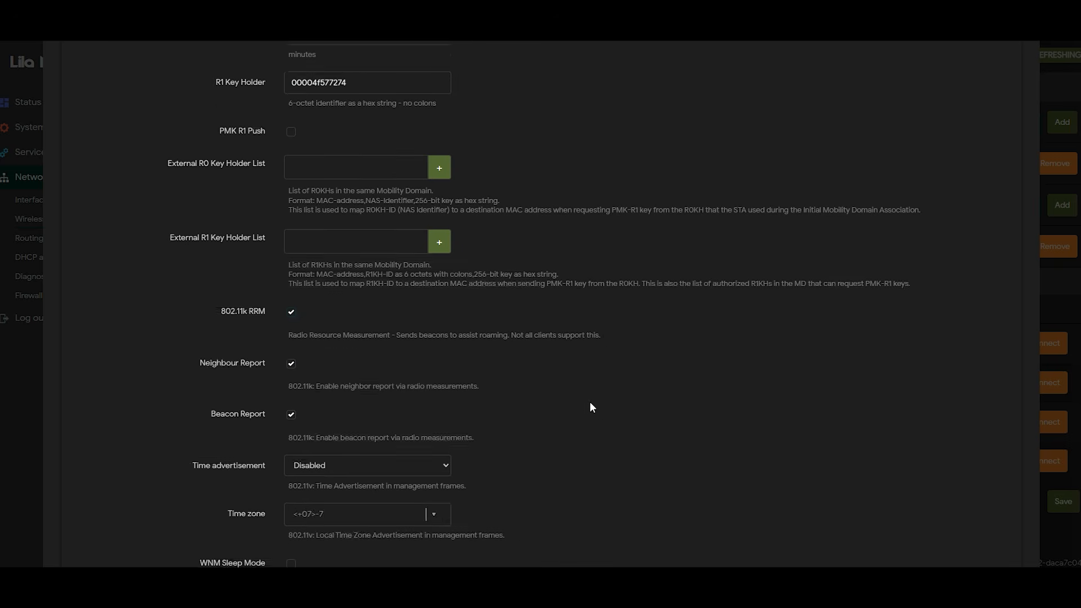
{"action": "scroll", "coordinate": [592, 400], "scroll_direction": "down", "scroll_amount": 3}
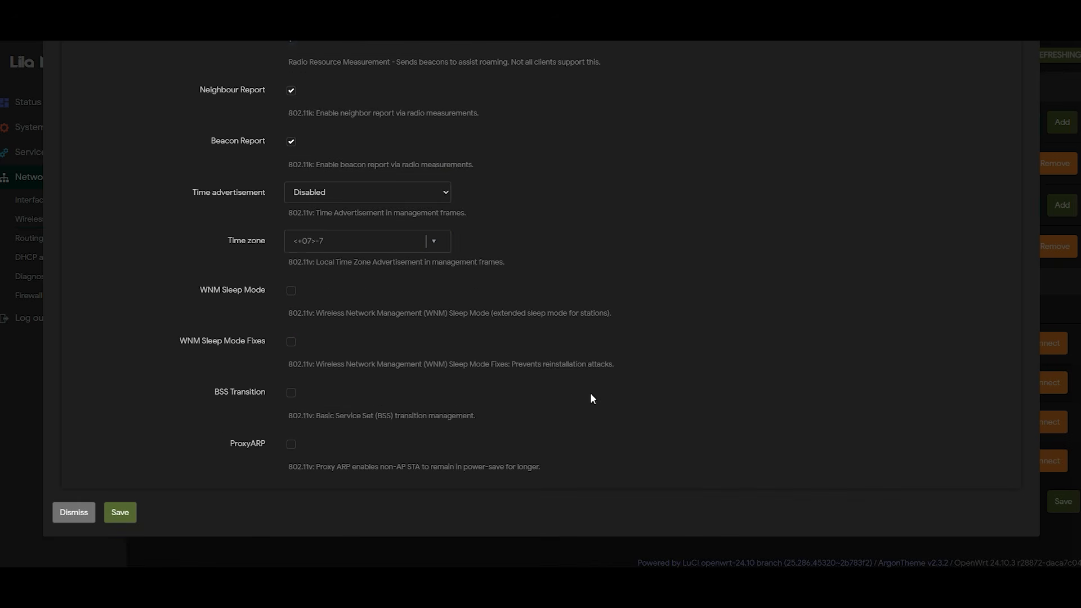
{"action": "left_click", "coordinate": [290, 394]}
Review the 2.4 GHz channels and the roaming options offered for Super_Inet, and close its settings without saving.
{"action": "scroll", "coordinate": [457, 433], "scroll_direction": "up", "scroll_amount": 15}
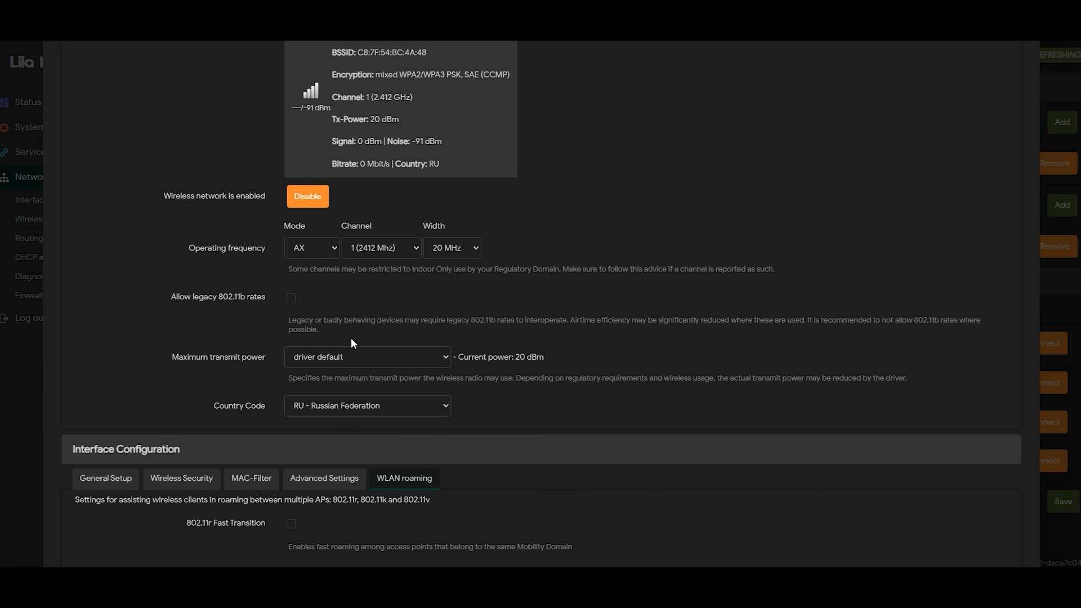
{"action": "left_click", "coordinate": [366, 250]}
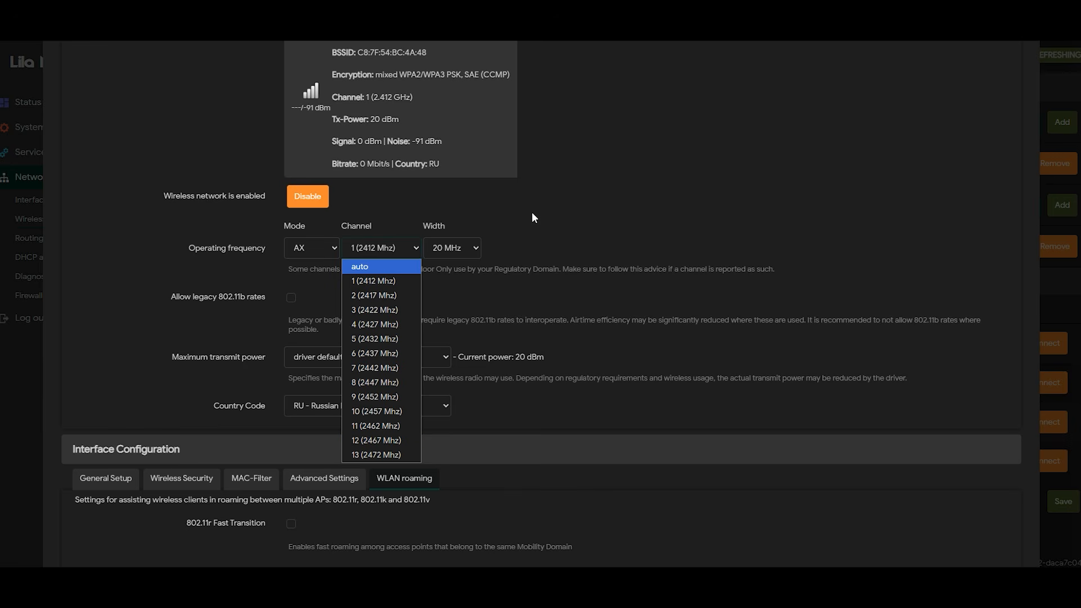
{"action": "left_click", "coordinate": [561, 211]}
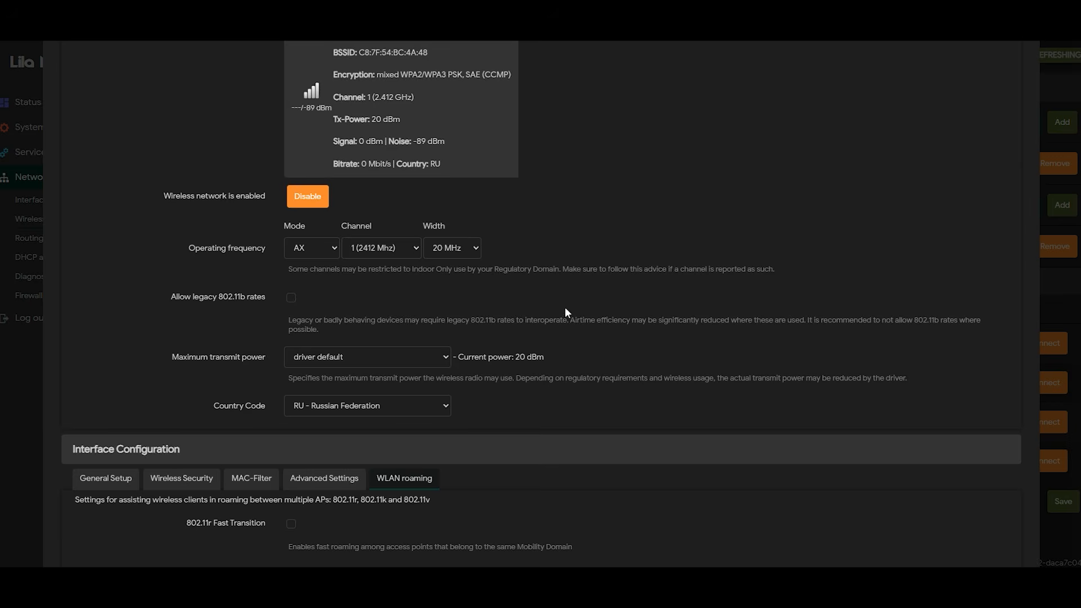
{"action": "scroll", "coordinate": [565, 309], "scroll_direction": "down", "scroll_amount": 6}
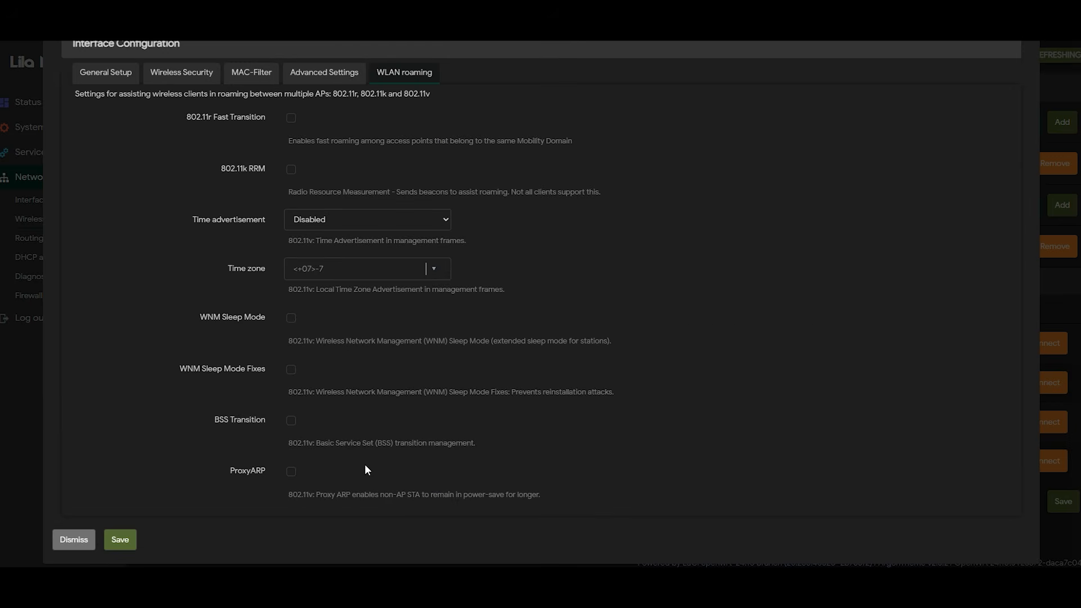
{"action": "left_click", "coordinate": [76, 541]}
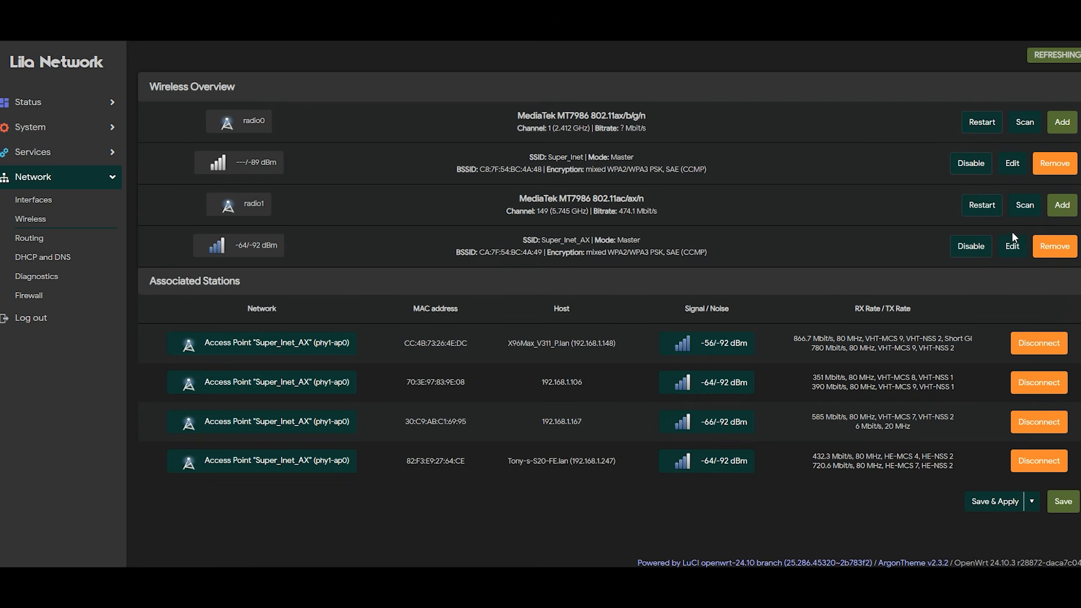
Open the settings of the 5 GHz network Super_Inet_AX and review the available channel widths, keeping 80 MHz.
{"action": "left_click", "coordinate": [1012, 248]}
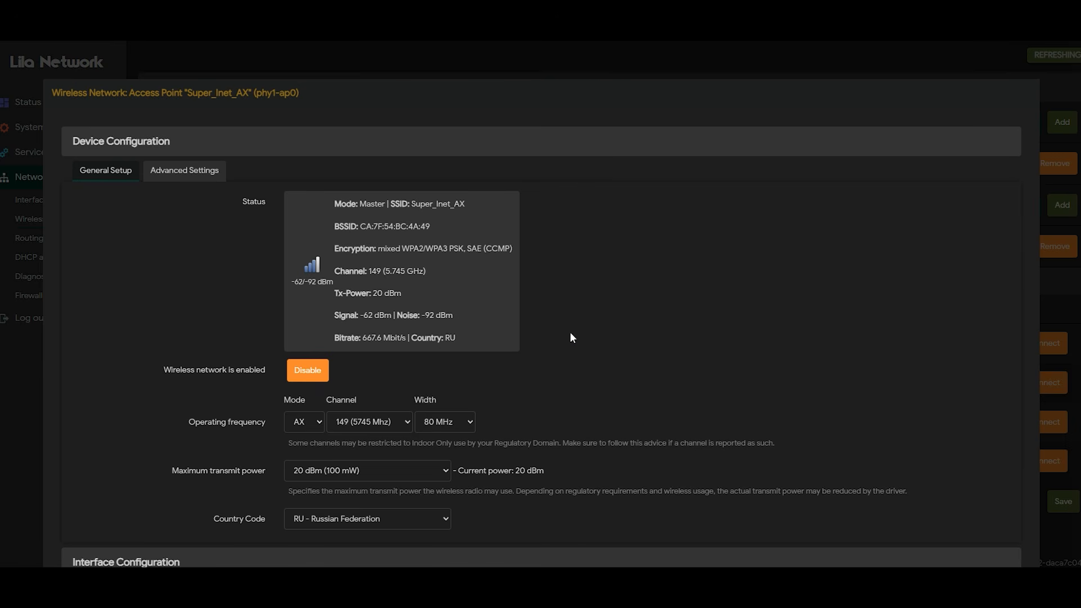
{"action": "scroll", "coordinate": [514, 357], "scroll_direction": "down", "scroll_amount": 2}
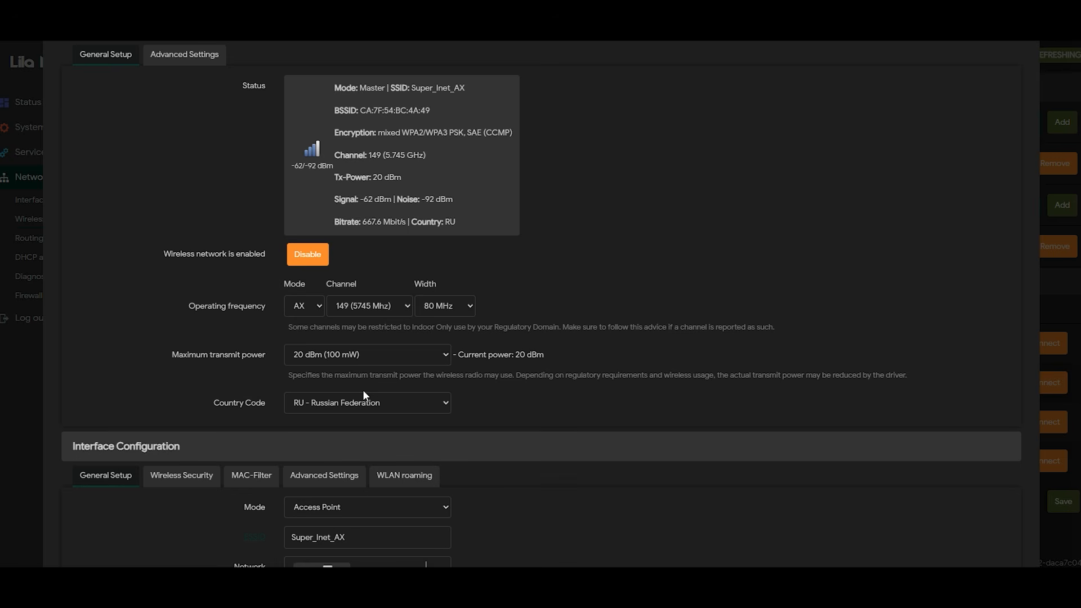
{"action": "left_click", "coordinate": [469, 307]}
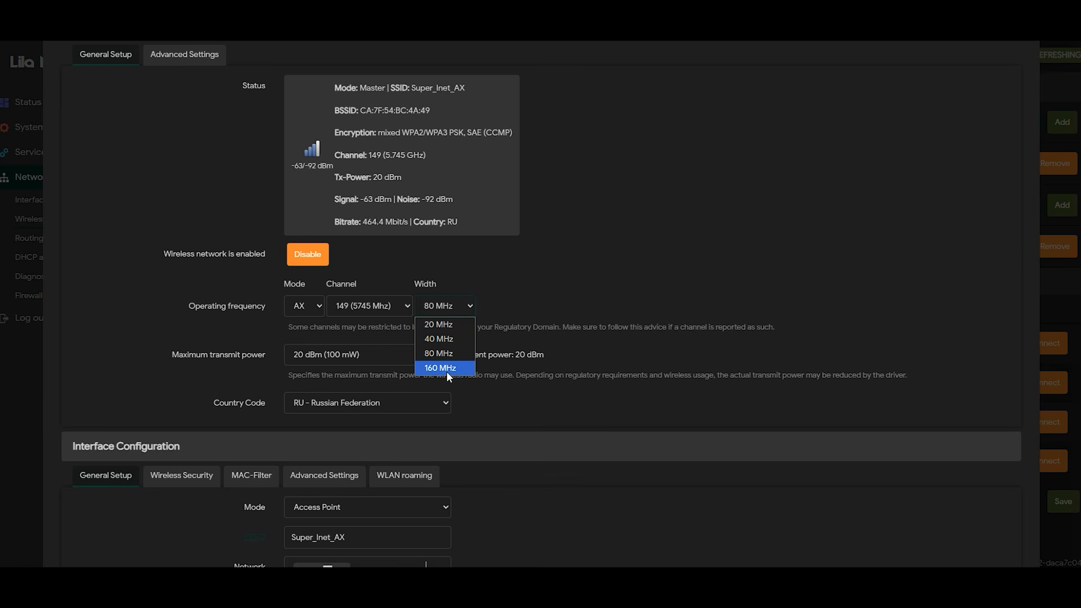
{"action": "left_click", "coordinate": [448, 356]}
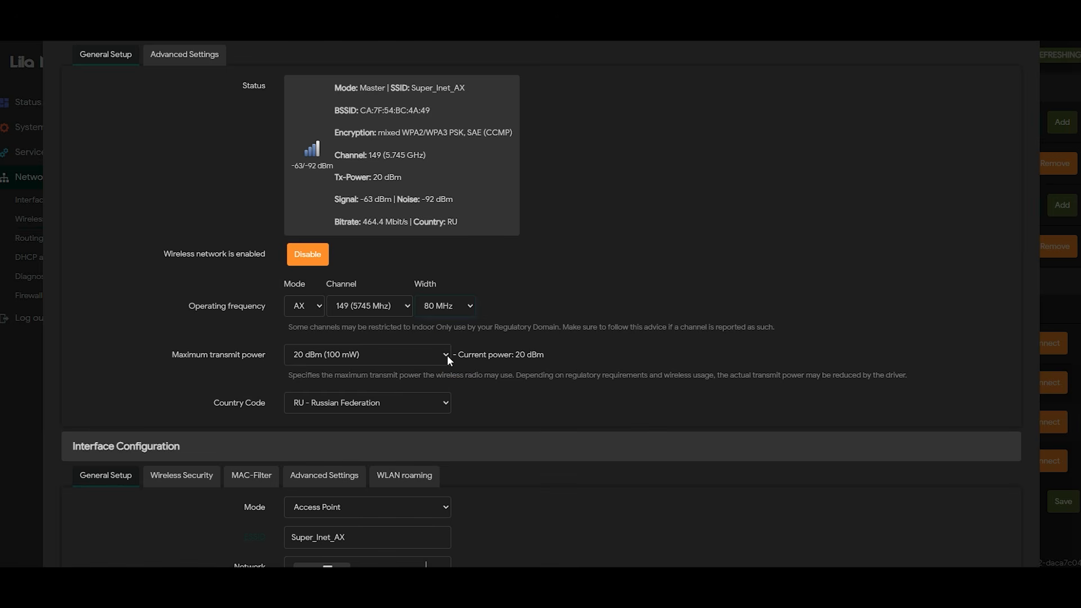
{"action": "left_click", "coordinate": [457, 308]}
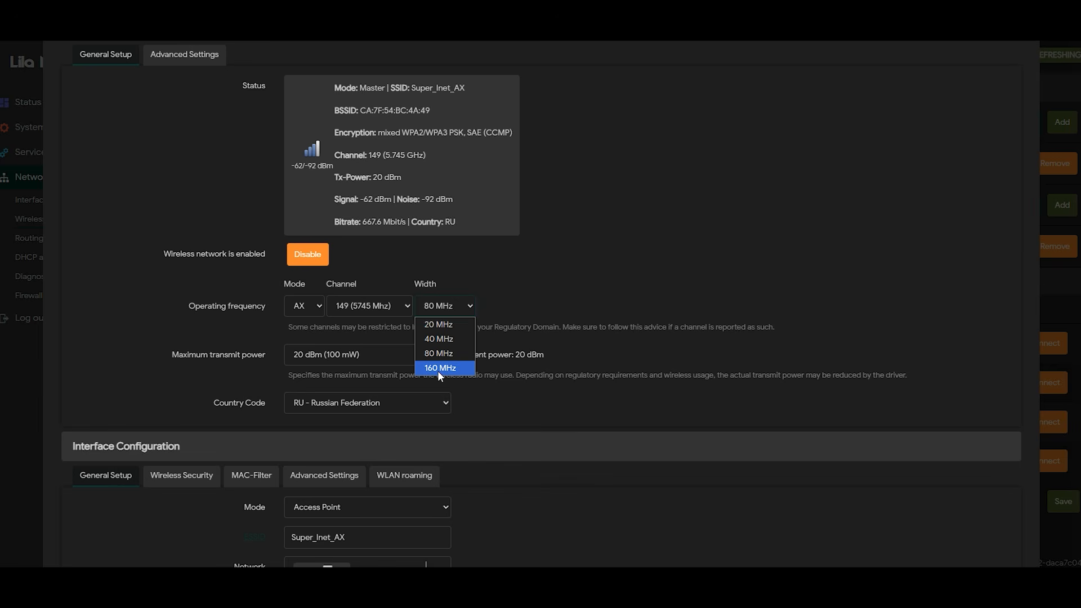
{"action": "left_click", "coordinate": [617, 276]}
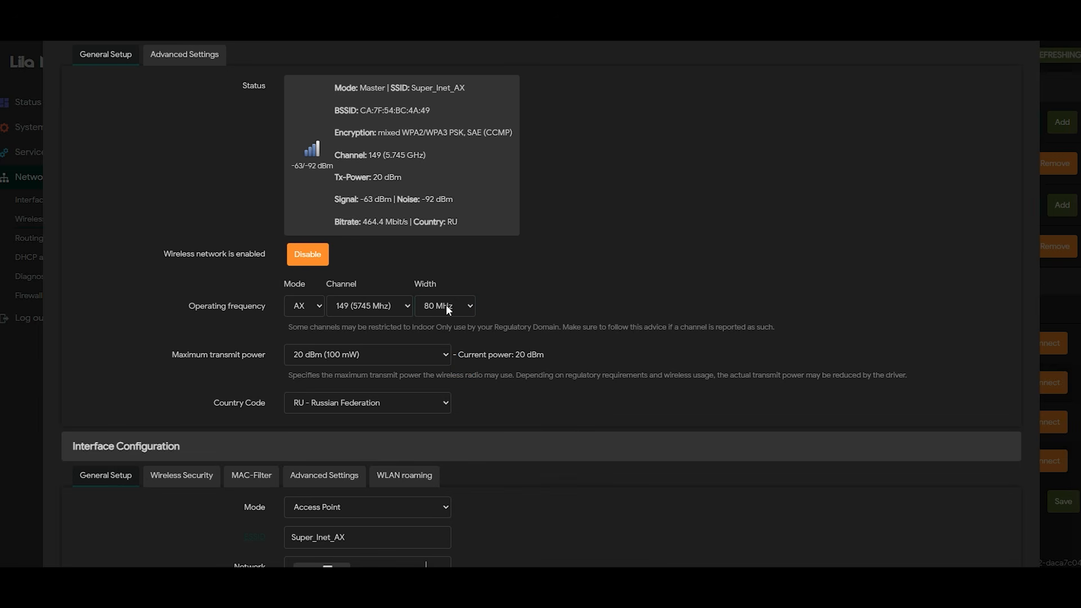
Examine the 5 GHz channels offered for Super_Inet_AX alongside its channel width, and close the settings without saving.
{"action": "left_click", "coordinate": [397, 310]}
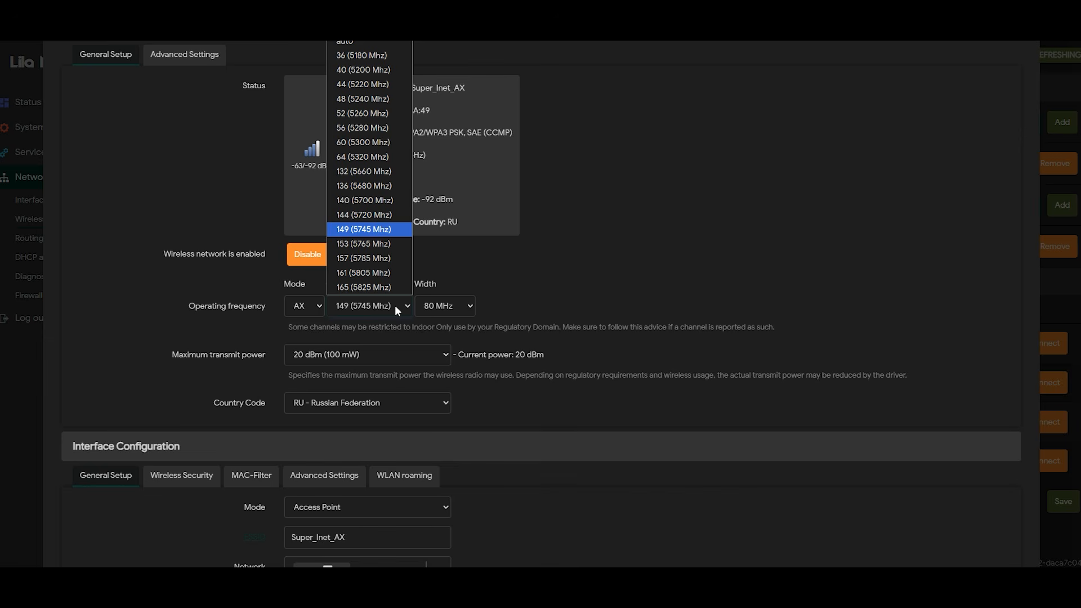
{"action": "left_click", "coordinate": [454, 307]}
{"action": "left_click", "coordinate": [477, 288]}
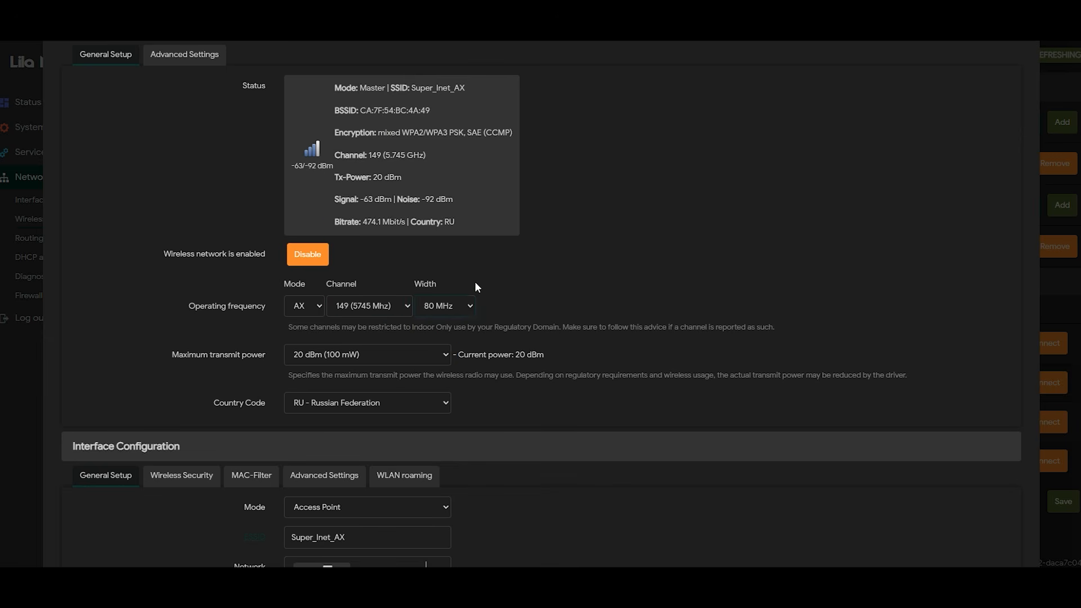
{"action": "left_click", "coordinate": [377, 305]}
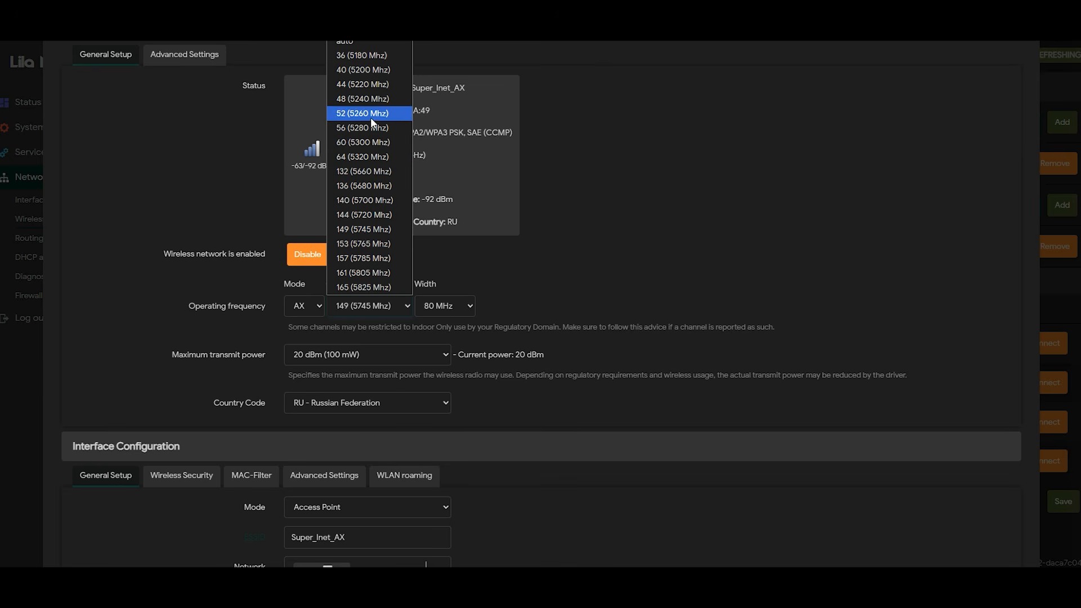
{"action": "left_click", "coordinate": [623, 270]}
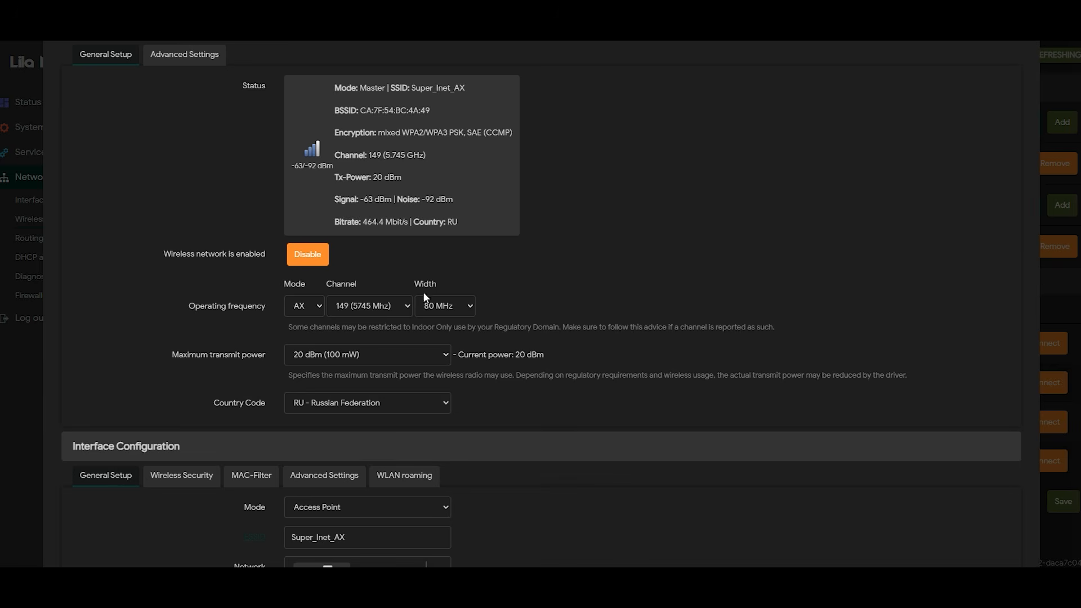
{"action": "left_click", "coordinate": [386, 306]}
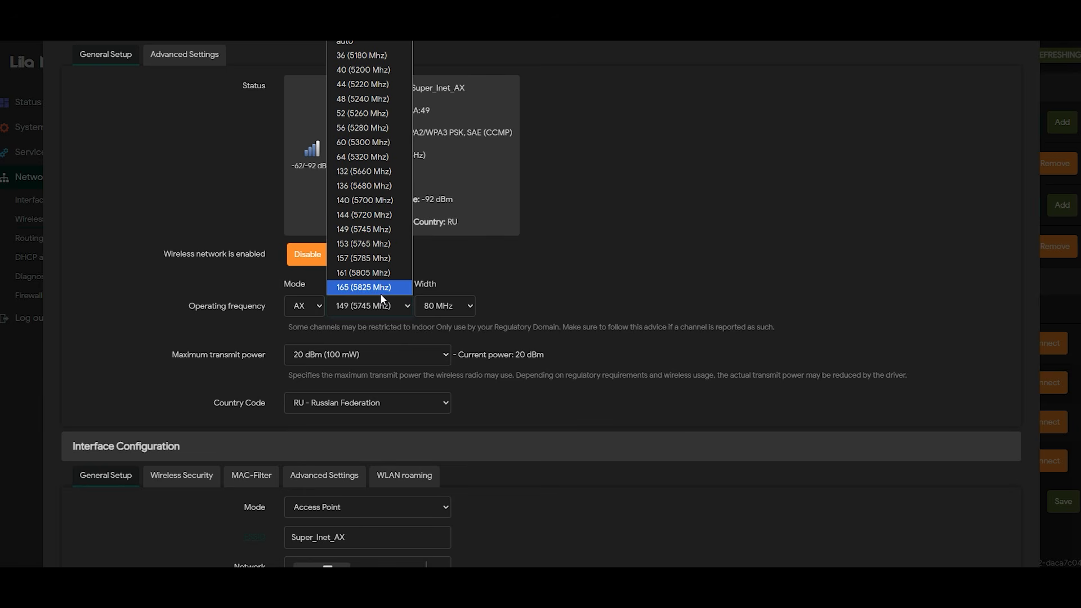
{"action": "left_click", "coordinate": [585, 254]}
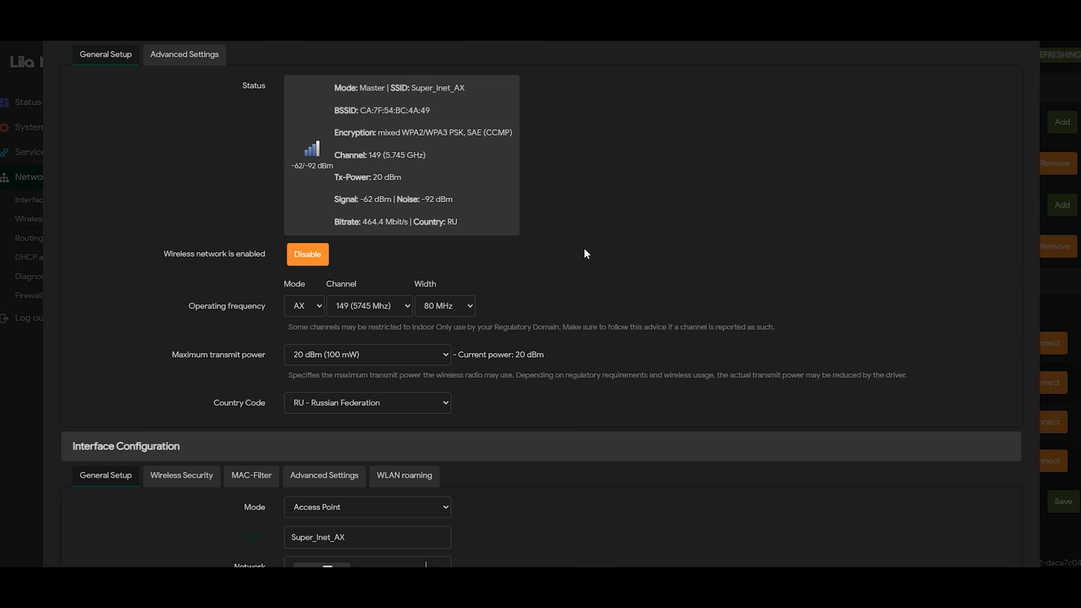
{"action": "scroll", "coordinate": [529, 360], "scroll_direction": "down", "scroll_amount": 4}
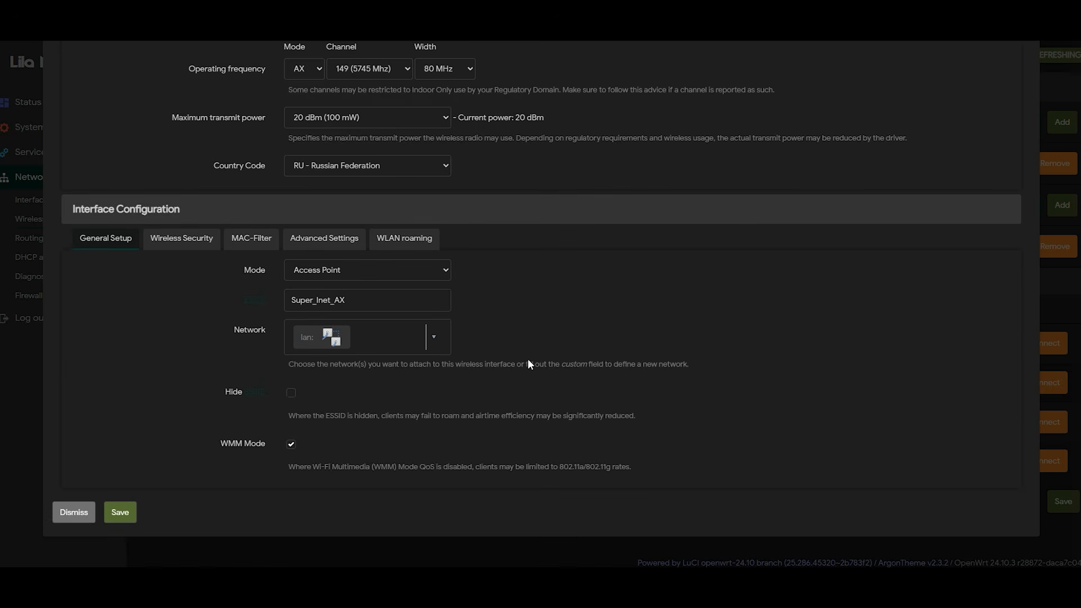
{"action": "left_click", "coordinate": [78, 513]}
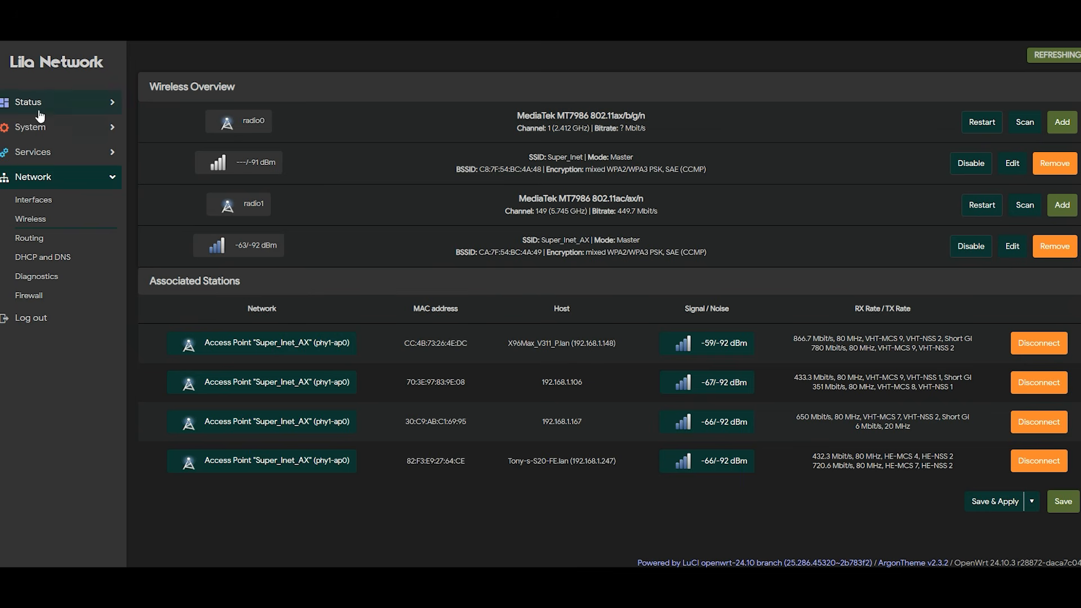
Examine channel occupancy in the Channel Analysis for both radio0 (2.4GHz) and radio1 (5GHz).
{"action": "left_click", "coordinate": [46, 107]}
{"action": "left_click", "coordinate": [47, 223]}
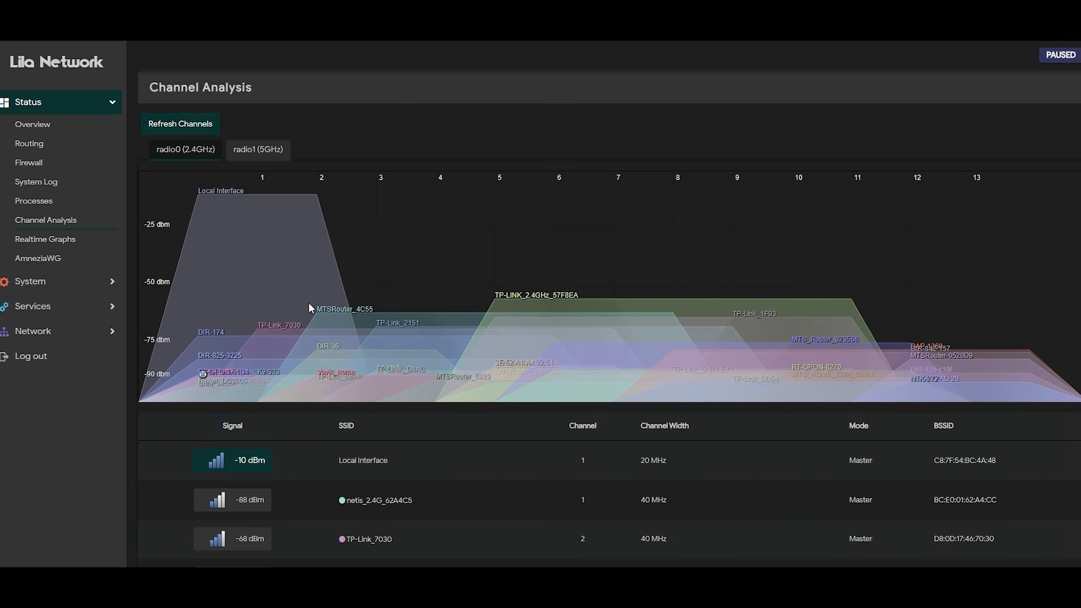
{"action": "left_click", "coordinate": [265, 155]}
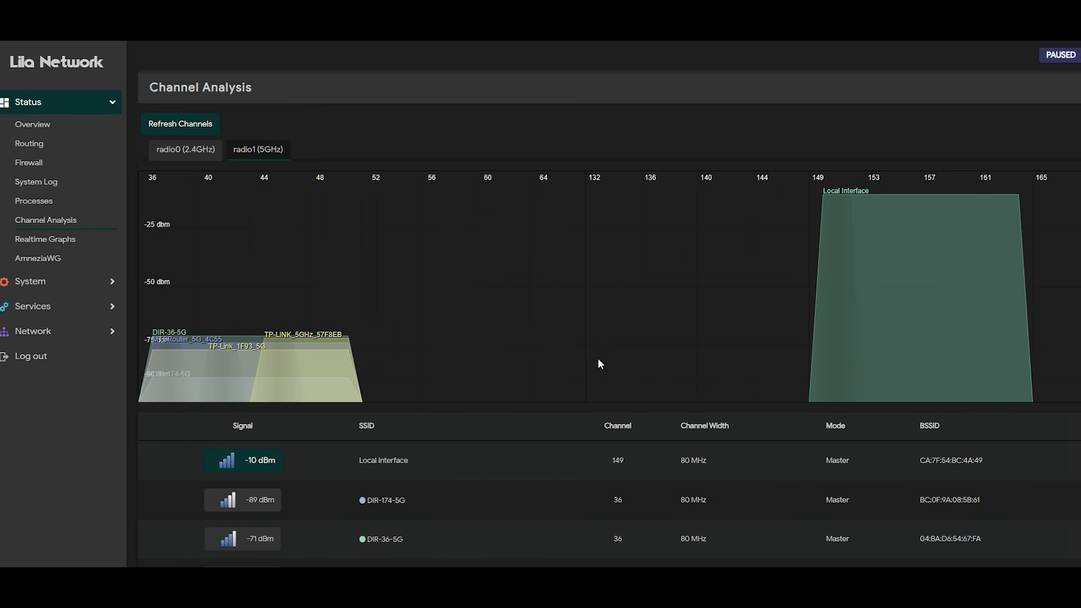
{"action": "left_click", "coordinate": [208, 159]}
Scan for nearby wireless networks with radio0 from the wireless overview and look through the list.
{"action": "left_click", "coordinate": [65, 332]}
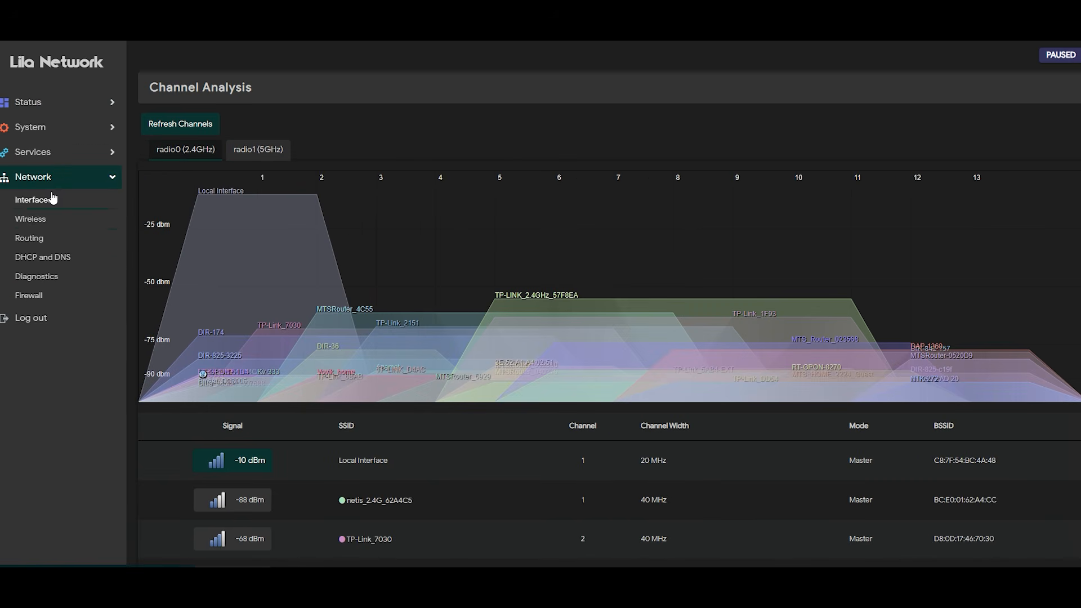
{"action": "left_click", "coordinate": [35, 219]}
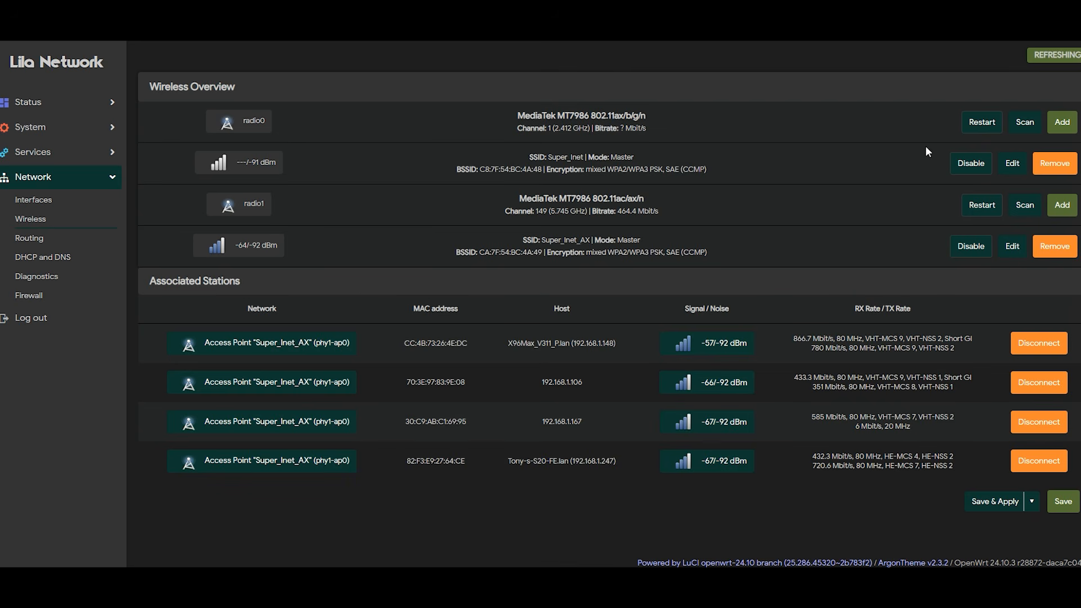
{"action": "left_click", "coordinate": [1026, 122]}
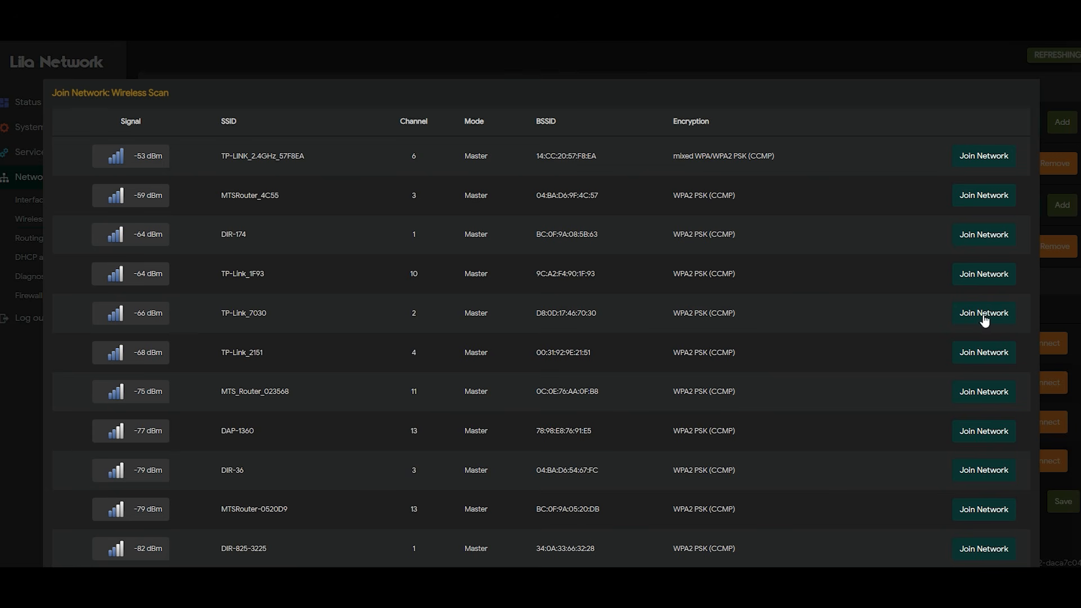
{"action": "scroll", "coordinate": [480, 413], "scroll_direction": "down", "scroll_amount": 13}
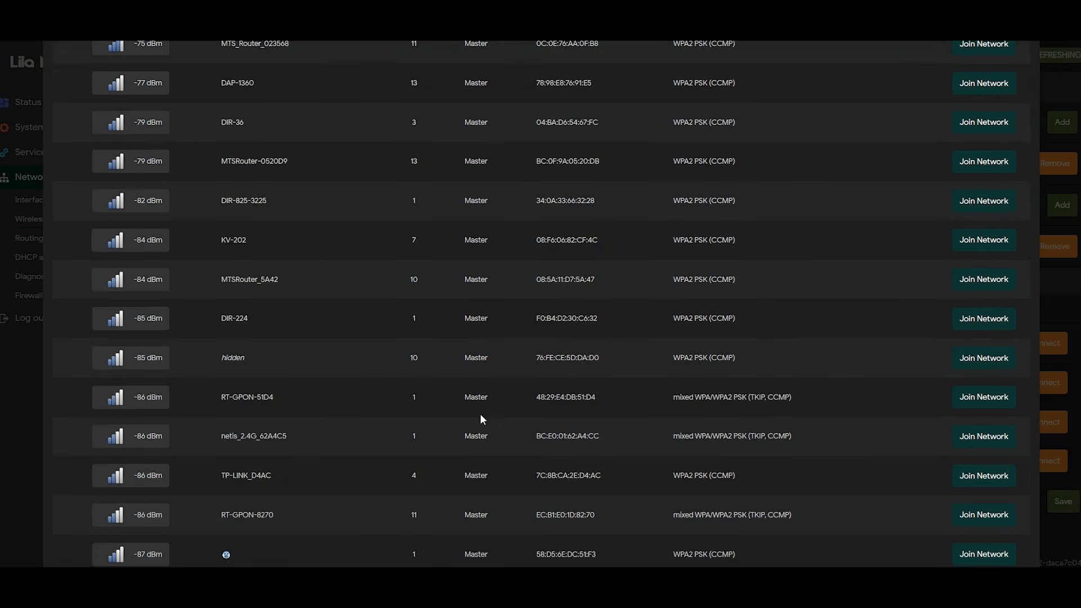
{"action": "scroll", "coordinate": [174, 539], "scroll_direction": "up", "scroll_amount": 8}
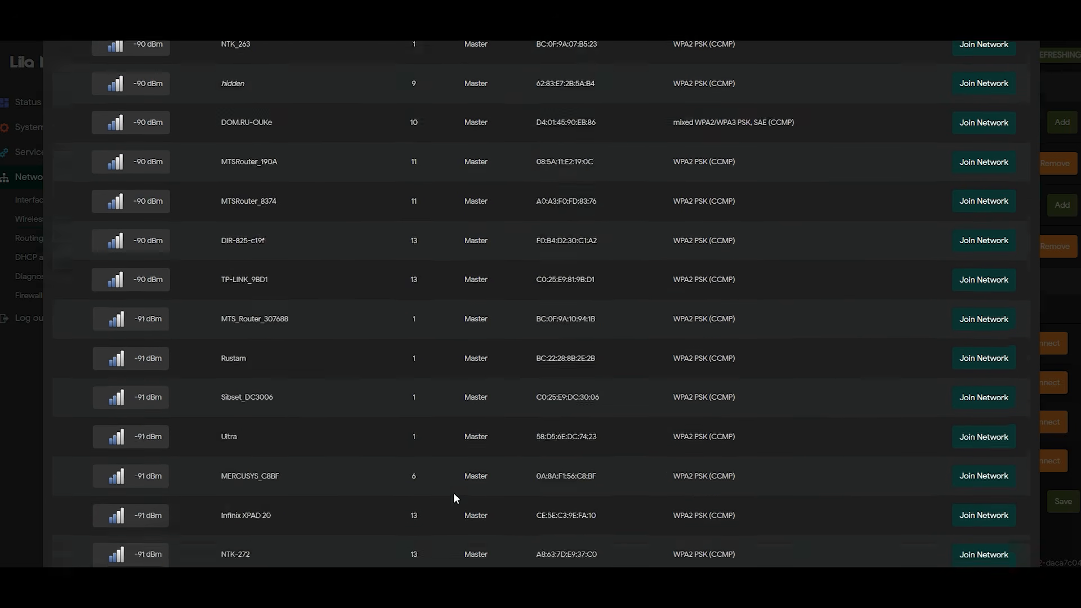
{"action": "scroll", "coordinate": [690, 320], "scroll_direction": "up", "scroll_amount": 5}
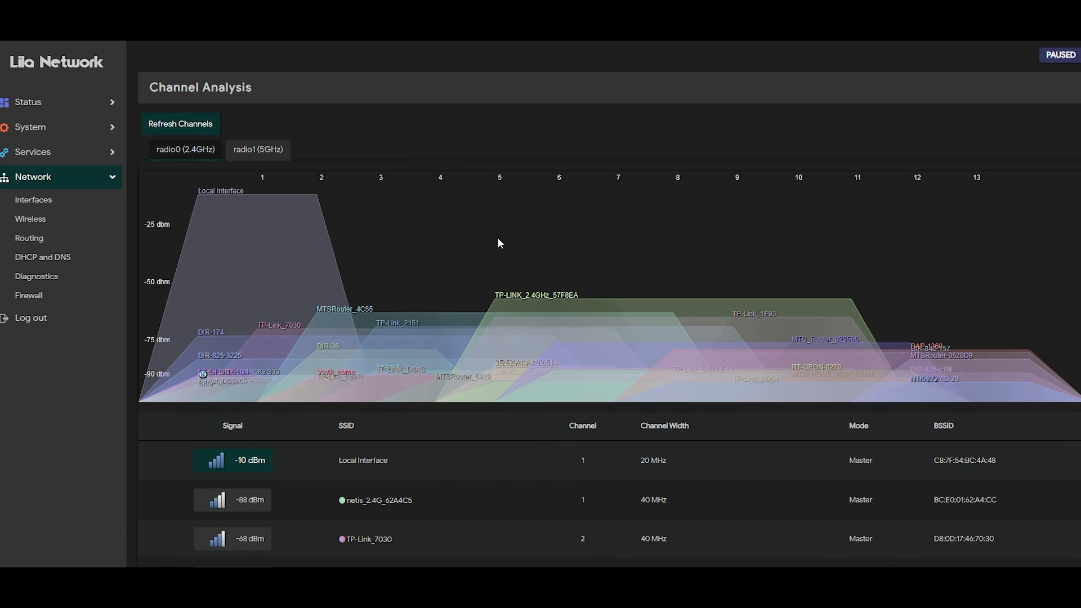
Scan for networks with radio1, inspect the join form for TP-LINK_5GHz_57F8EB, and cancel without joining.
{"action": "left_click", "coordinate": [51, 219]}
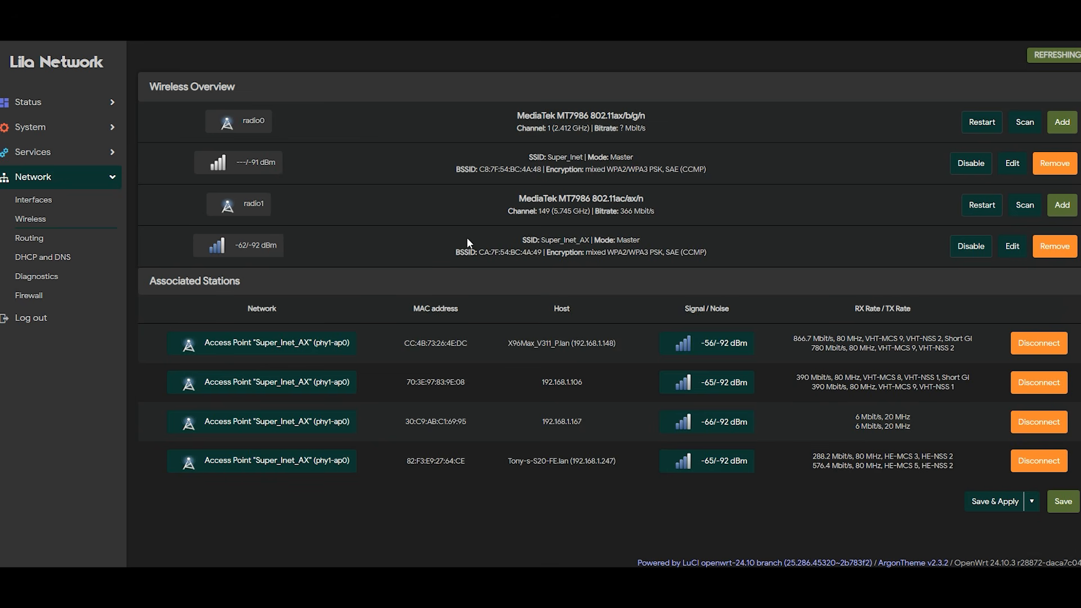
{"action": "left_click", "coordinate": [1025, 206]}
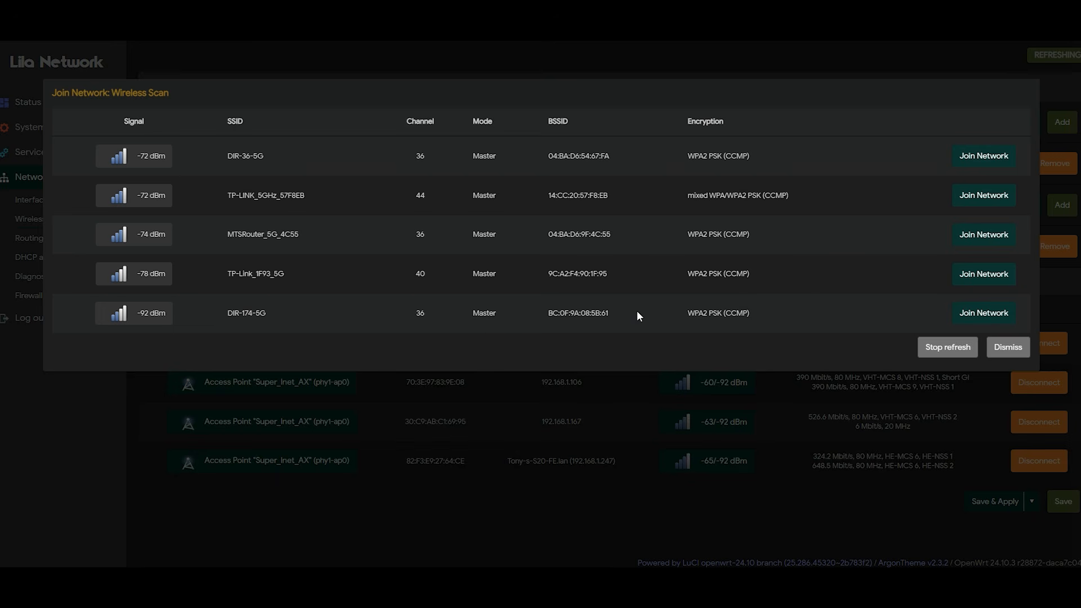
{"action": "left_click", "coordinate": [985, 195]}
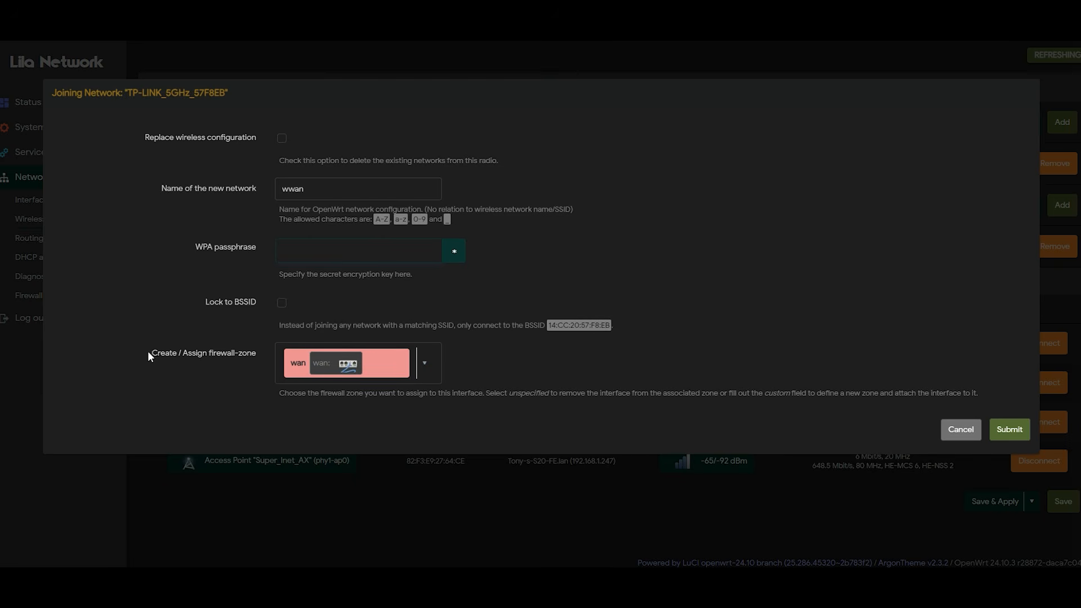
{"action": "left_click", "coordinate": [302, 247]}
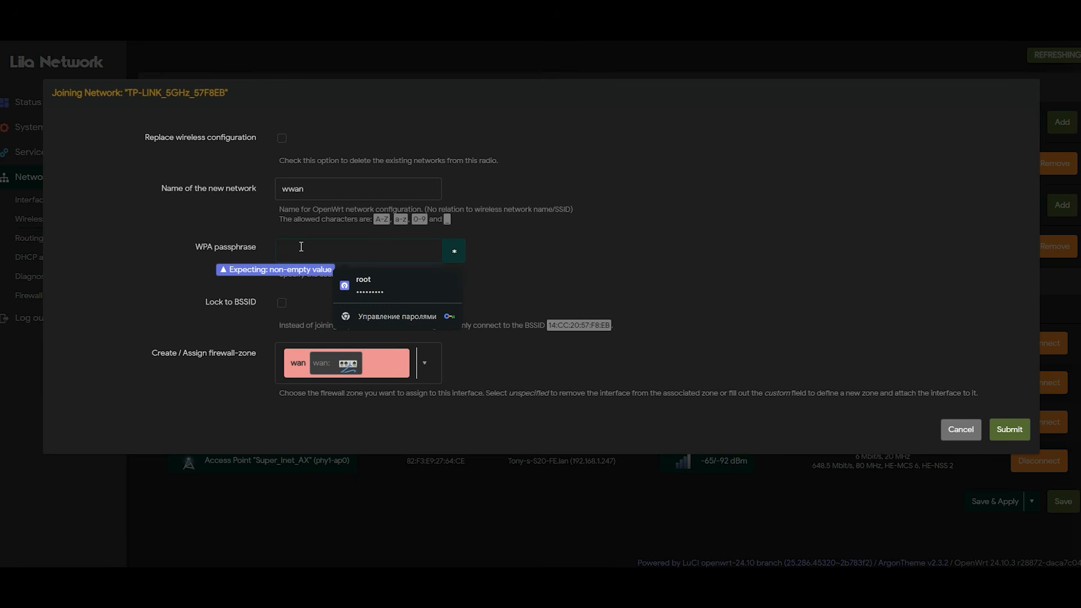
{"action": "left_click", "coordinate": [692, 235]}
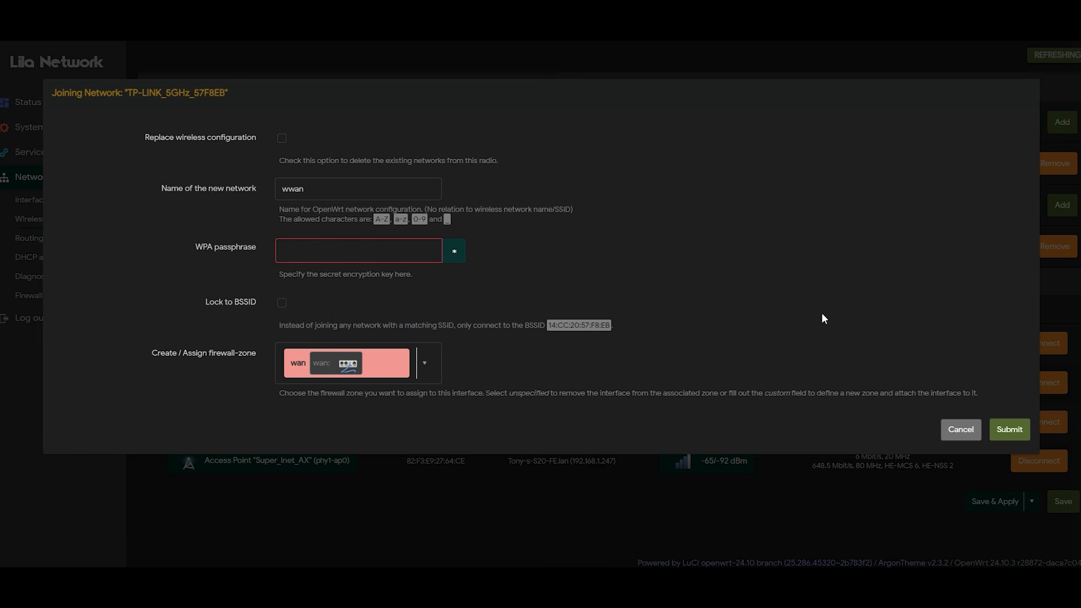
{"action": "left_click", "coordinate": [963, 435]}
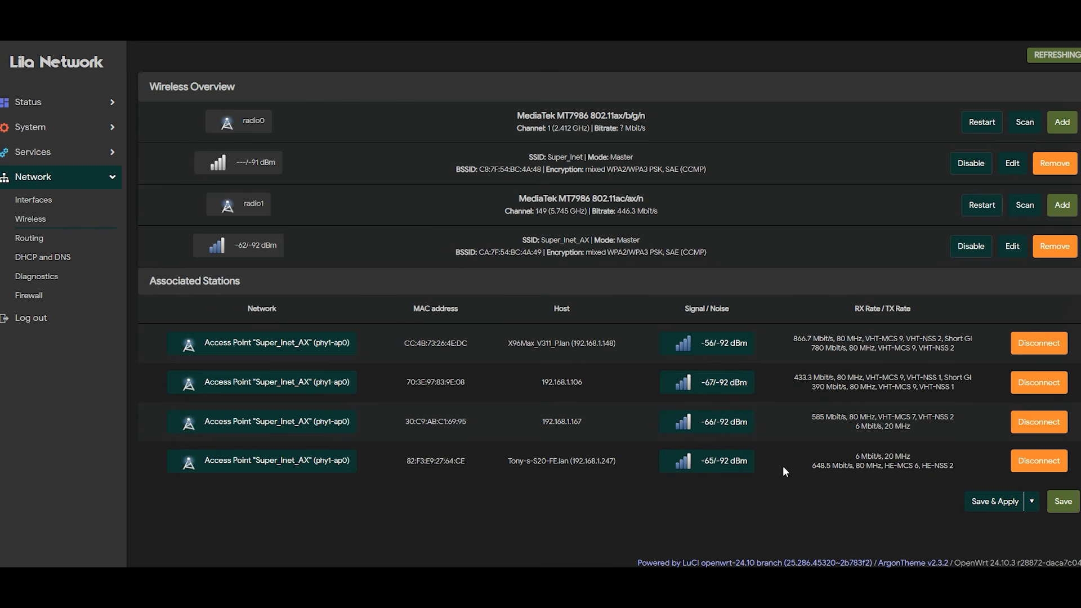